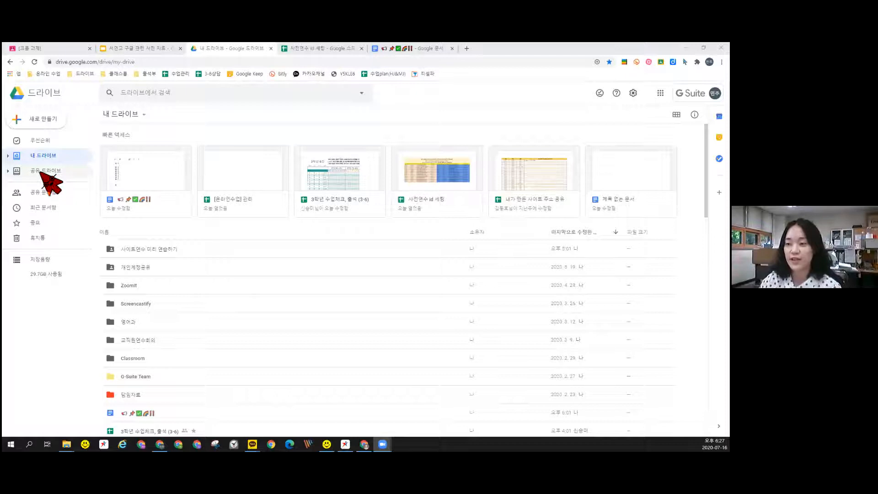
Open the 보평중학교 영어과 shared drive from the shared drives list and select the 2019 자료 folder
left_click(40, 173)
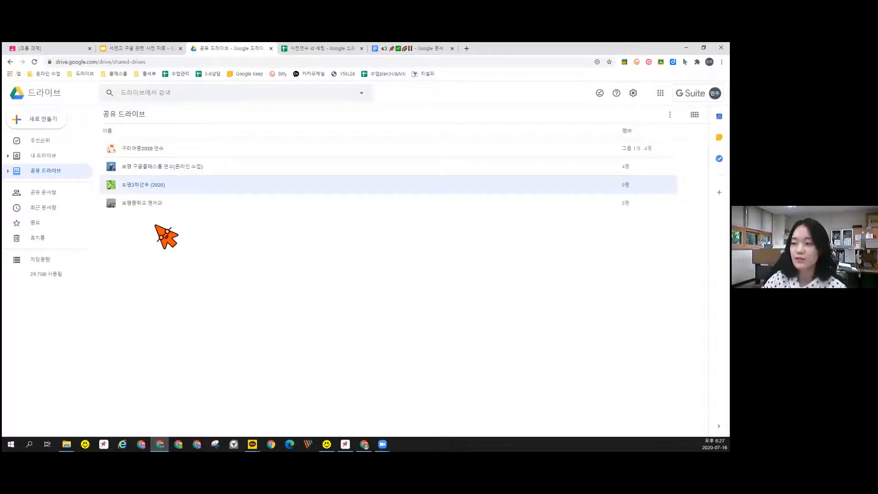
double_click(164, 185)
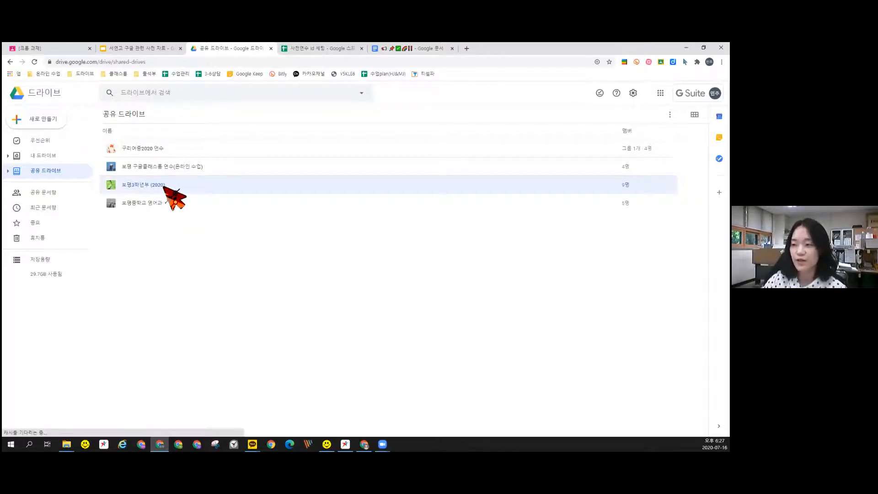
left_click(149, 208)
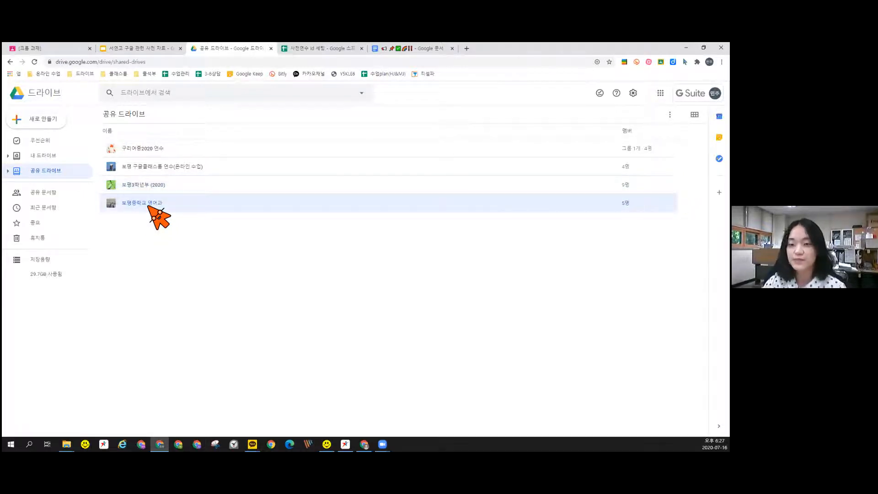
double_click(150, 207)
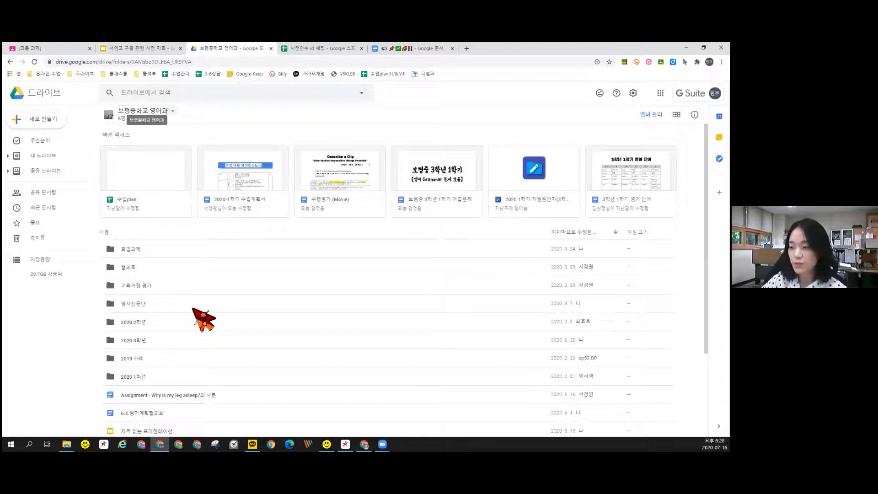
left_click(134, 358)
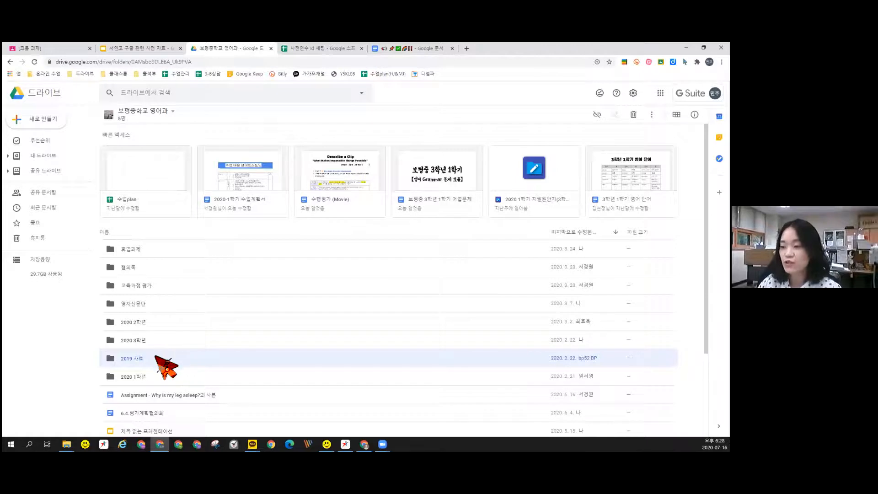
scroll(138, 386, "down", 1)
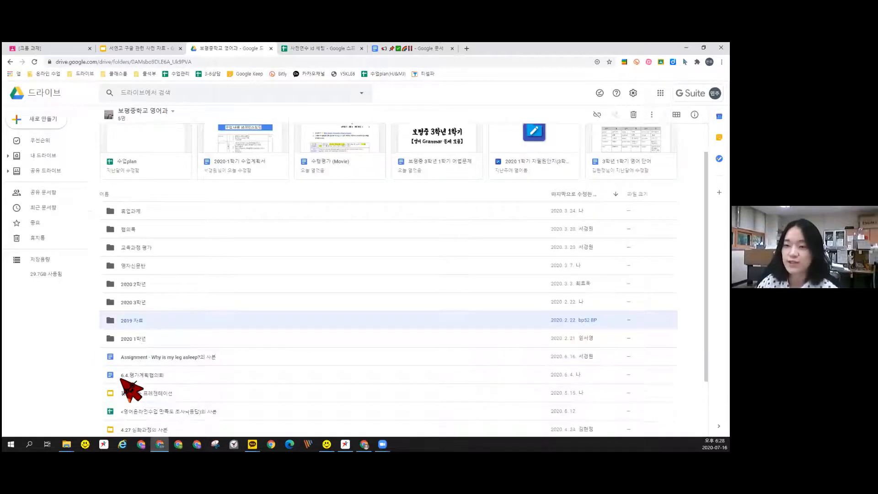
scroll(121, 381, "up", 1)
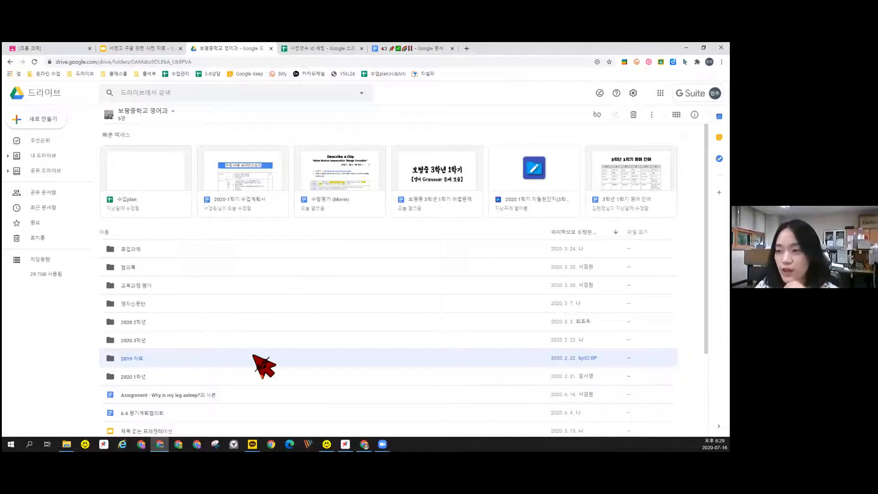
Browse the Shared with me page and its folders, such as 서연고 연수
left_click(44, 194)
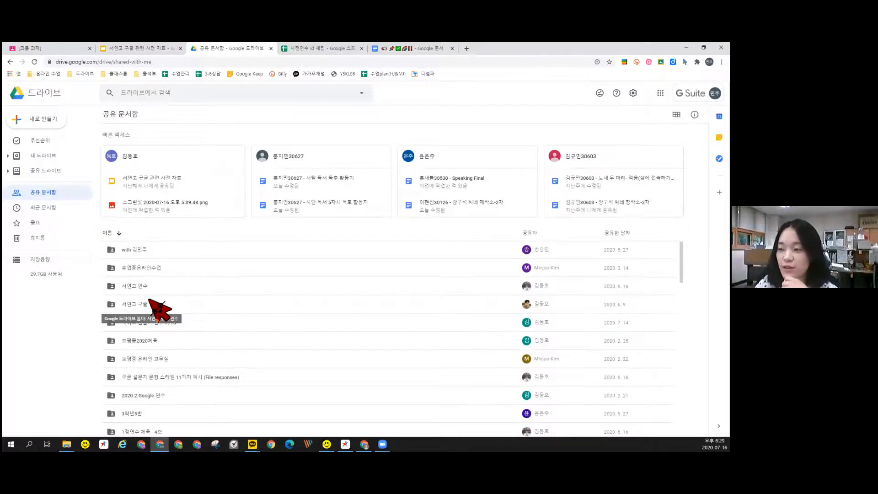
scroll(183, 305, "down", 3)
scroll(167, 332, "down", 1)
scroll(165, 302, "up", 2)
scroll(156, 262, "up", 3)
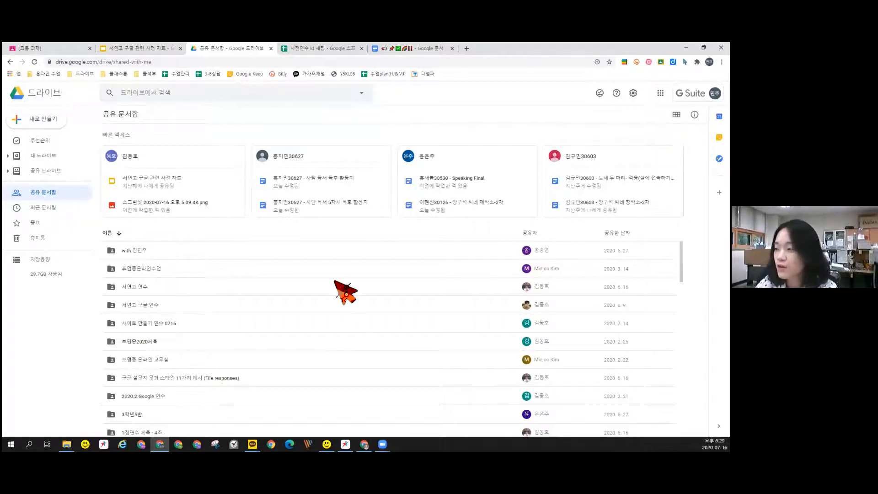
scroll(339, 288, "down", 20)
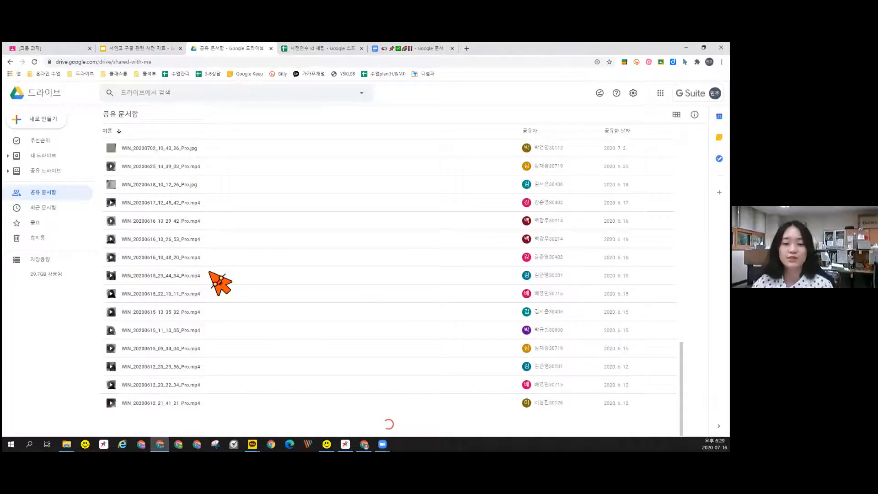
scroll(190, 196, "up", 20)
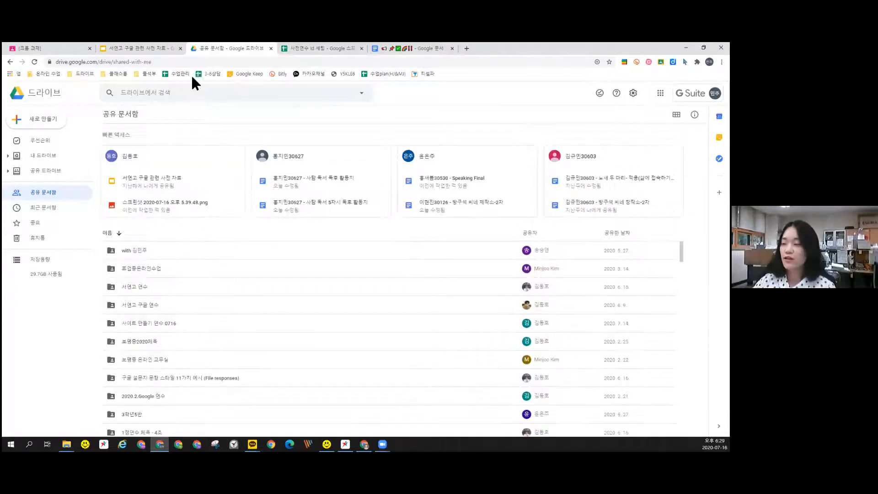
Search Drive for 사전연수, correcting the misspelled search term
left_click(163, 93)
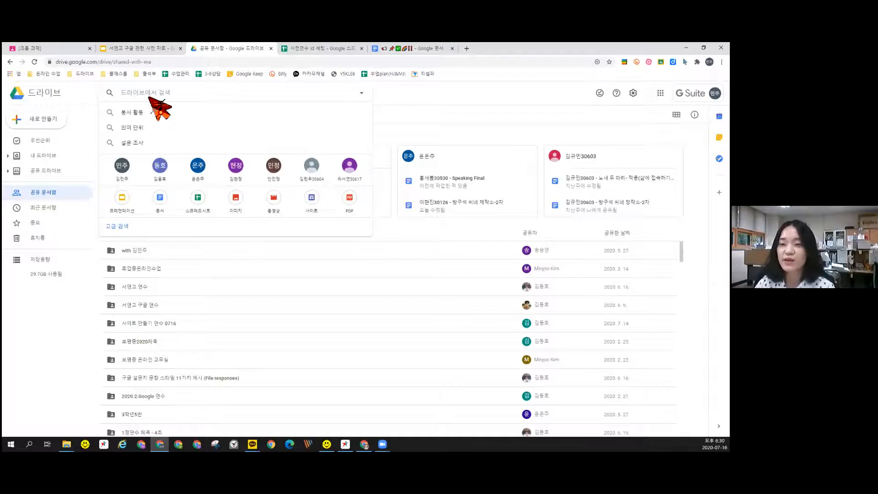
type("사전연쉬")
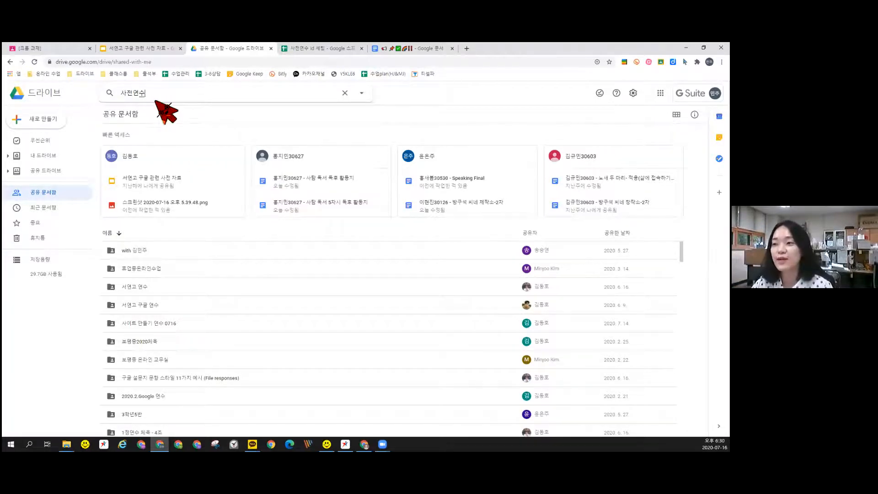
key("BackSpace")
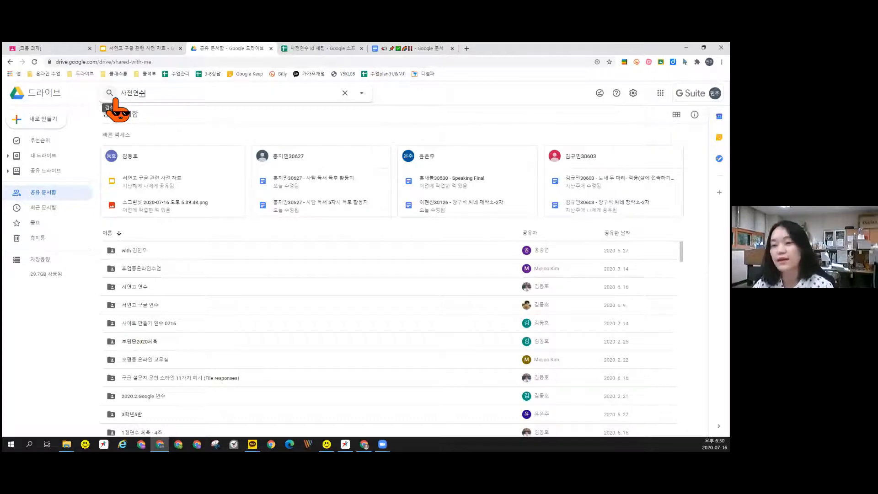
key("BackSpace")
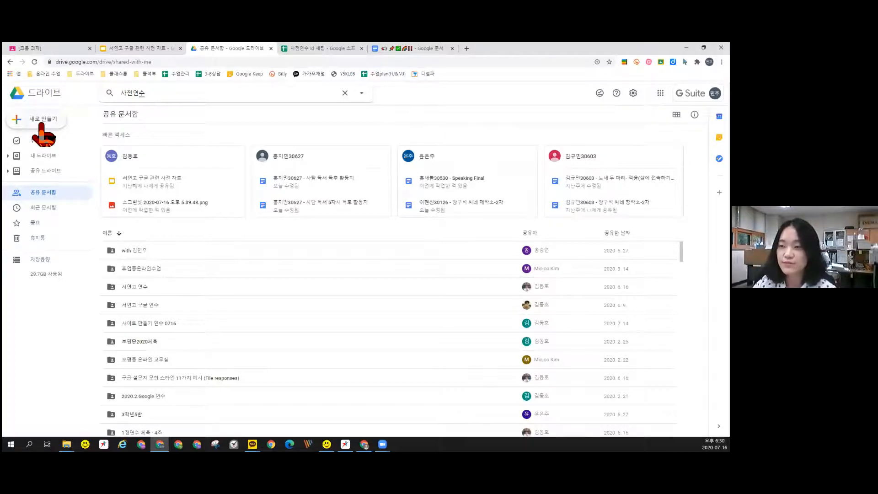
Check the New menu's More options without creating anything, then switch to the other Chrome window
left_click(40, 120)
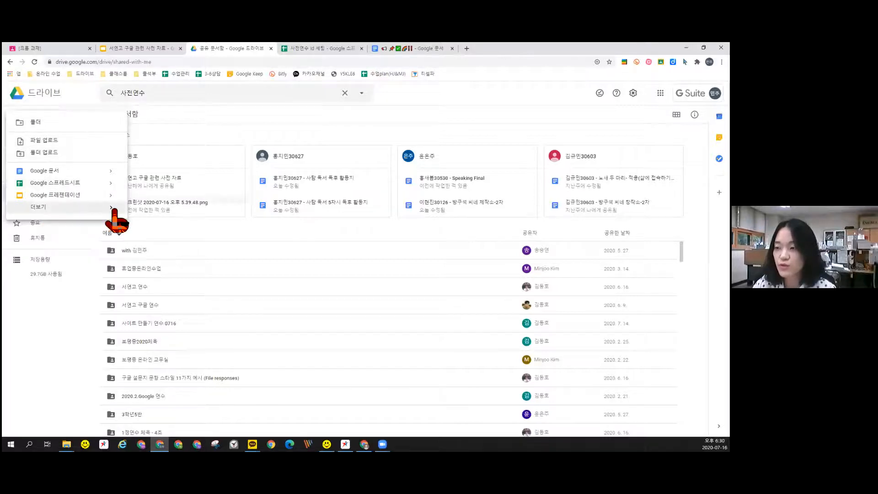
mouse_move(111, 208)
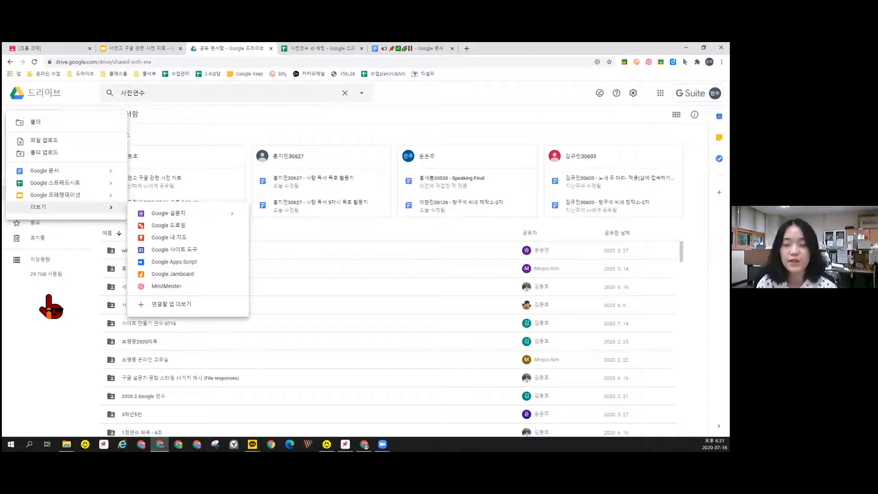
left_click(49, 297)
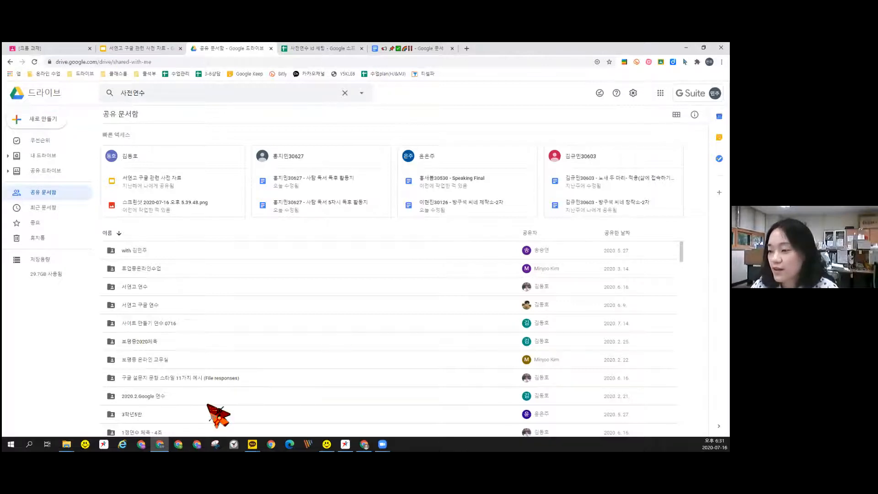
left_click(364, 444)
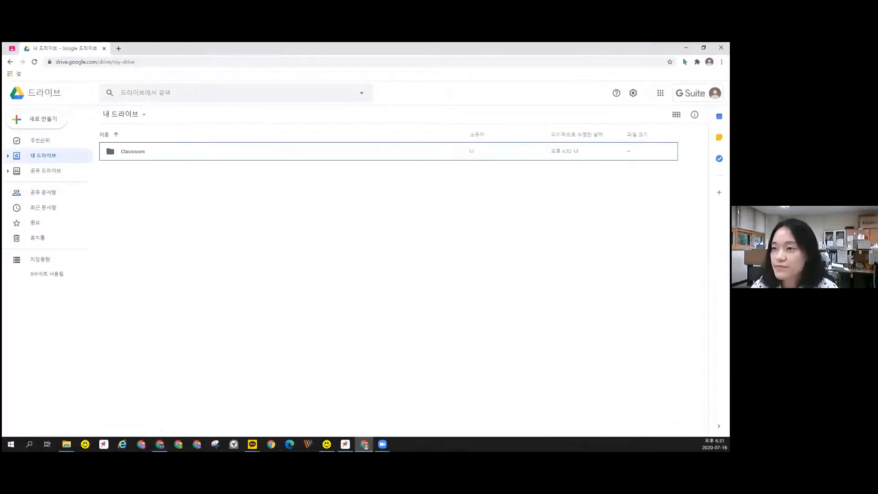
Edit the draft 구글 드라이브 과제 assignment and post it to the class, then expand it
left_click(12, 48)
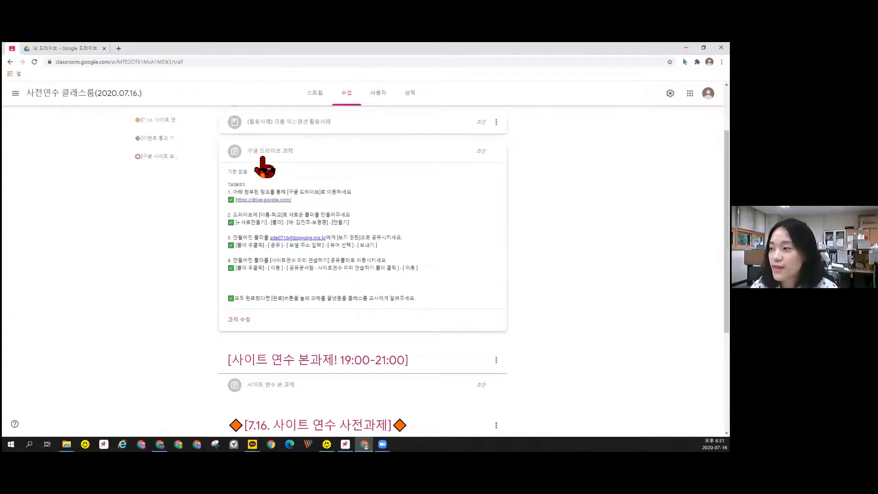
scroll(321, 173, "up", 2)
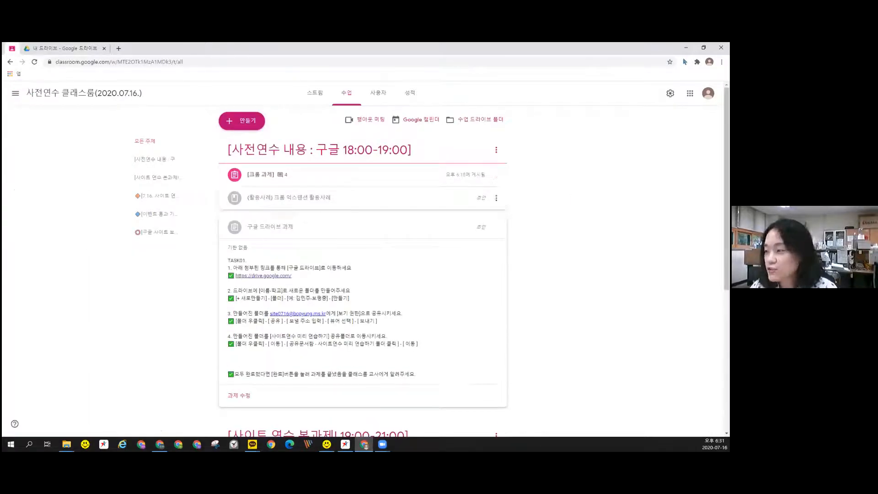
left_click(268, 227)
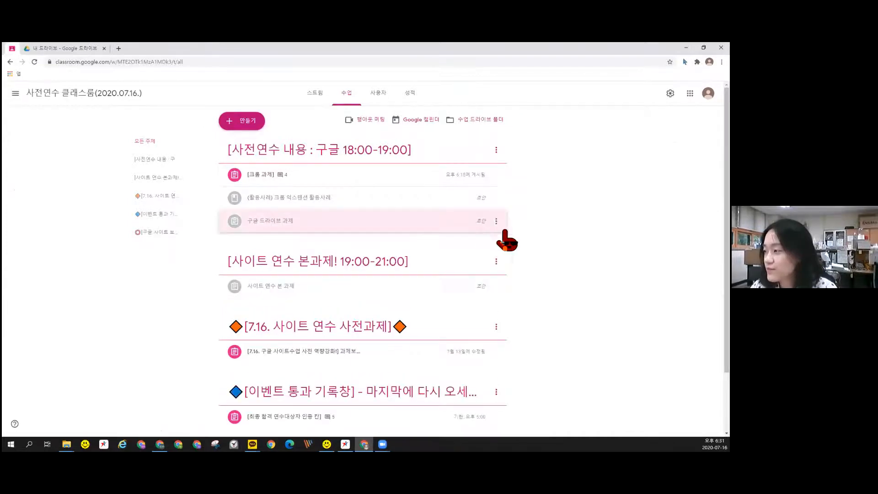
left_click(493, 235)
left_click(497, 227)
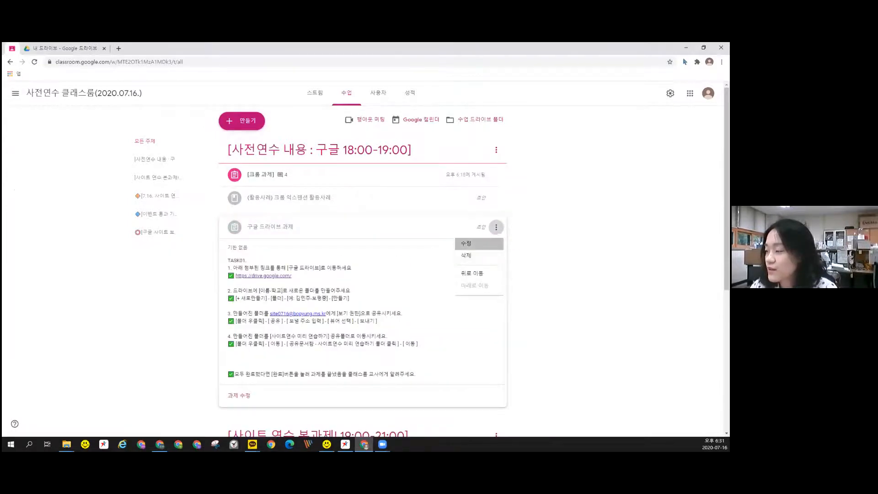
left_click(470, 242)
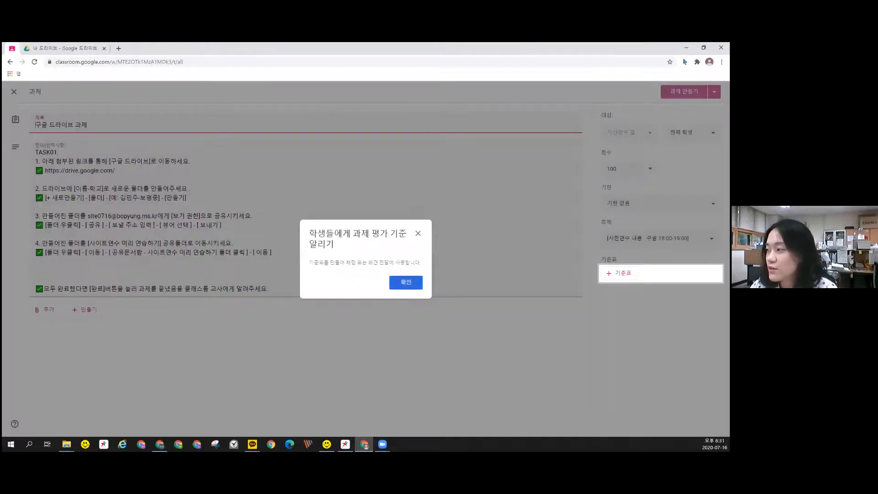
left_click(406, 282)
left_click(684, 91)
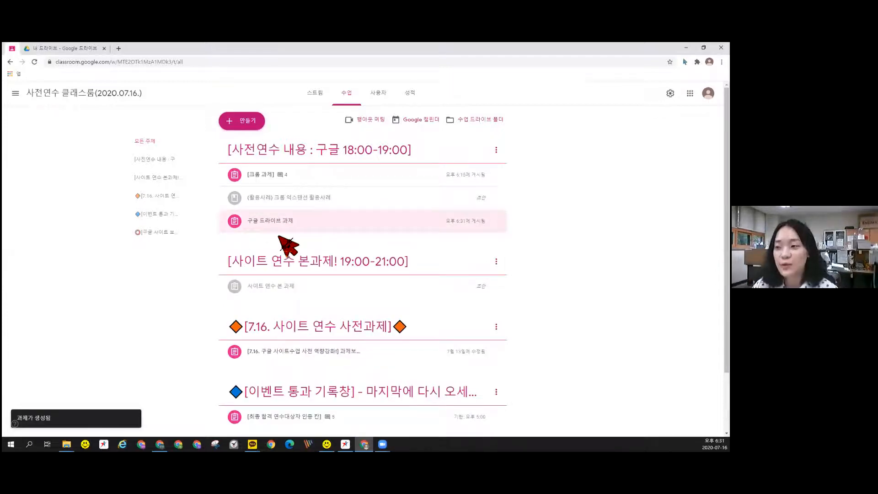
left_click(260, 224)
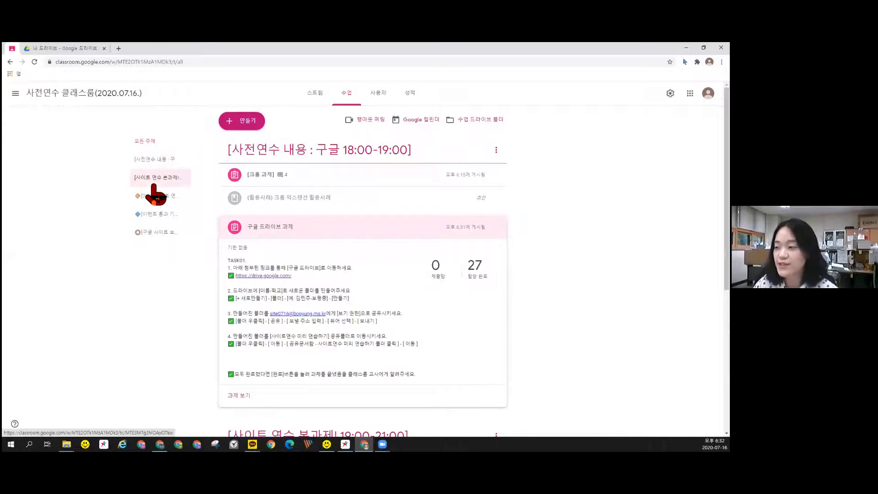
Follow the 구글 드라이브 과제 assignment's Drive link and review its step-by-step instructions
scroll(247, 288, "down", 1)
scroll(267, 276, "down", 1)
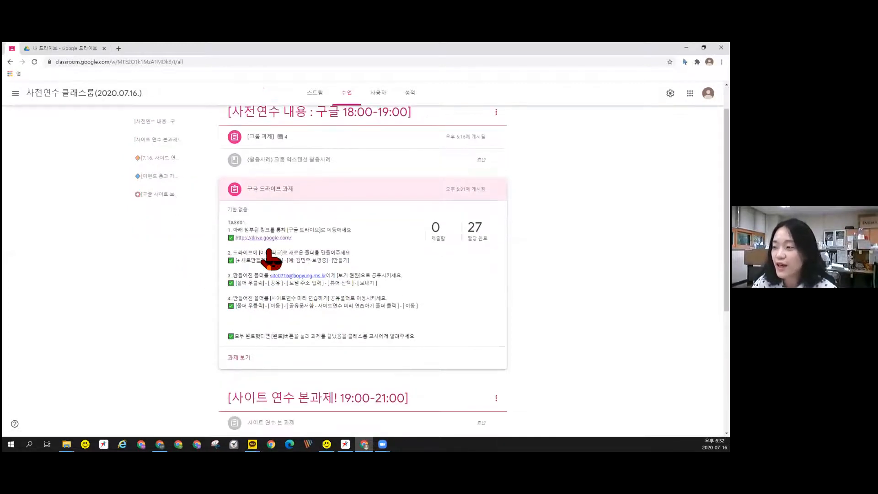
scroll(256, 229, "down", 2)
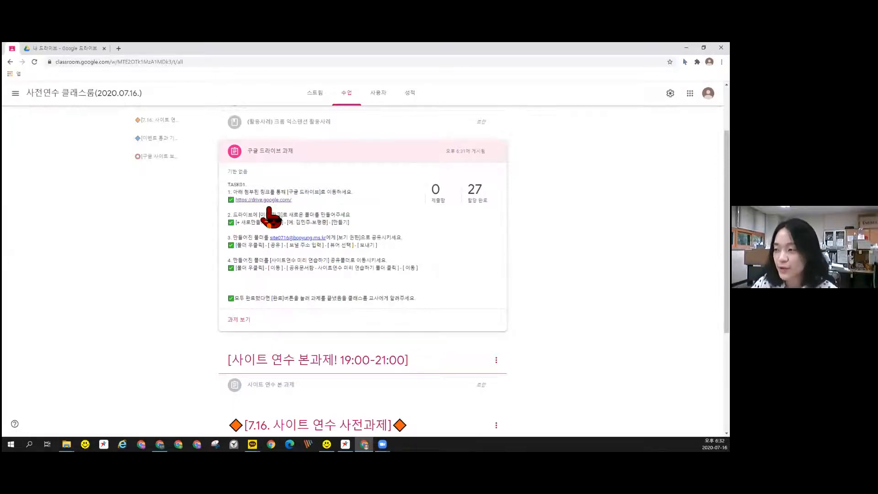
left_click(268, 199)
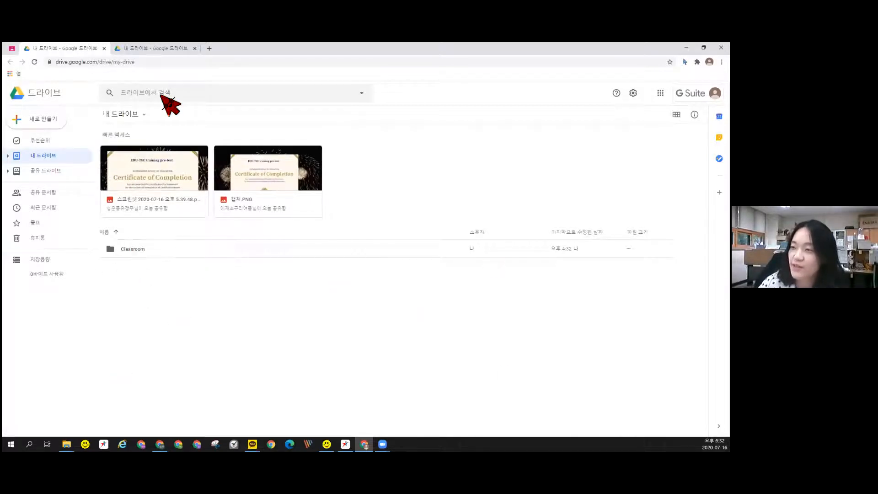
left_click(12, 49)
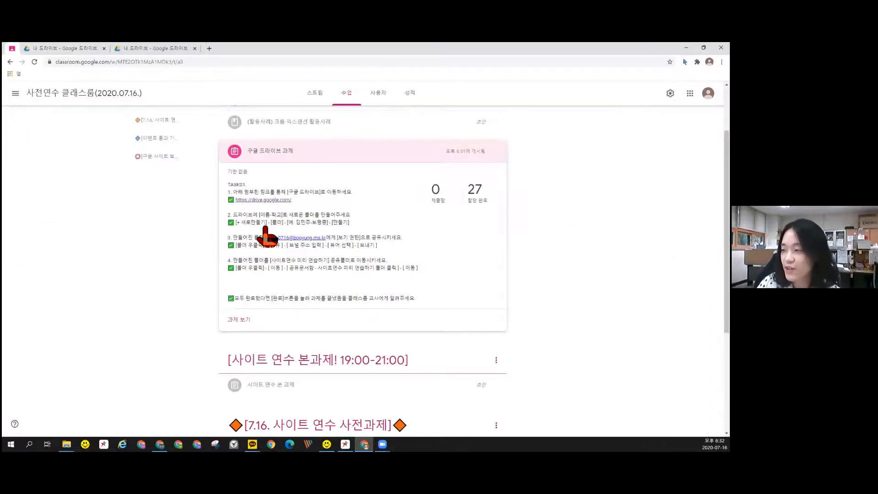
left_click(66, 48)
left_click(39, 121)
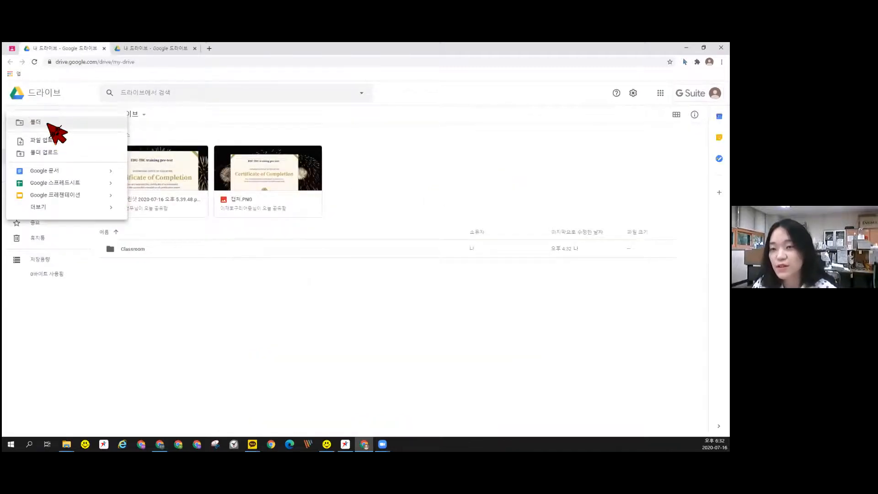
Create a My Drive folder named 영어 followed by the user's name, and select it
left_click(48, 124)
type("영어 ")
type("-선생님")
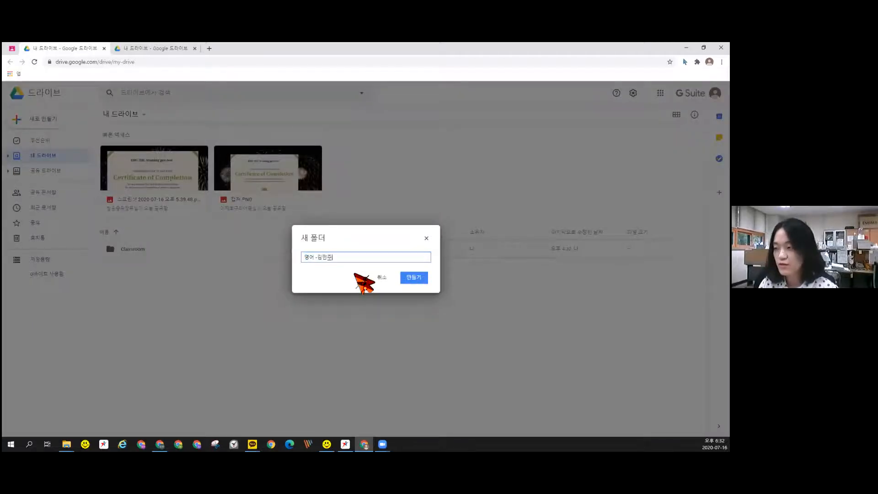
key("Return")
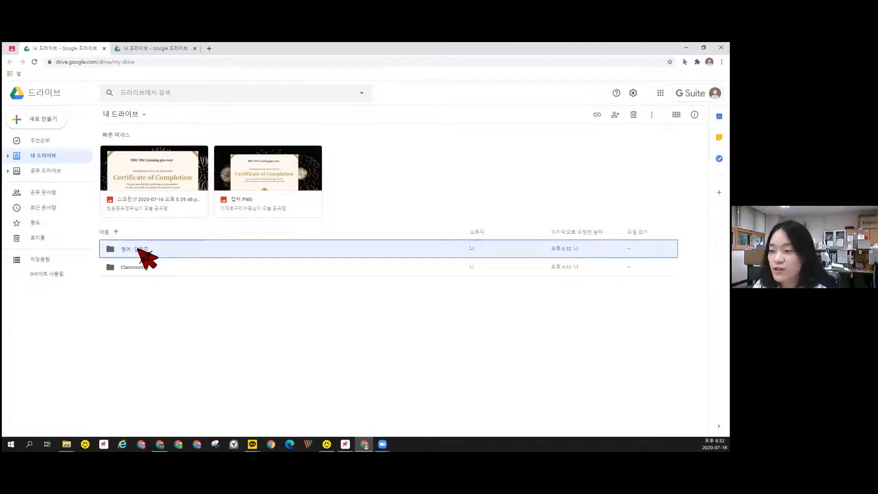
left_click(131, 279)
left_click(130, 249)
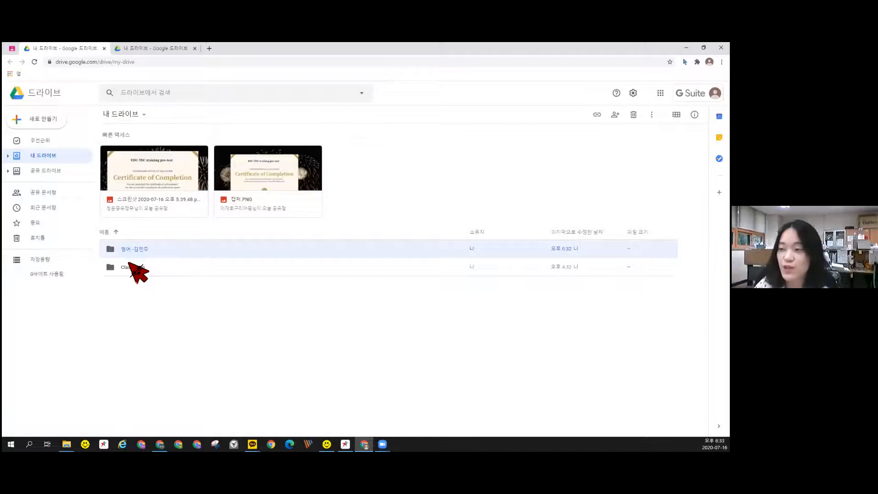
right_click(138, 247)
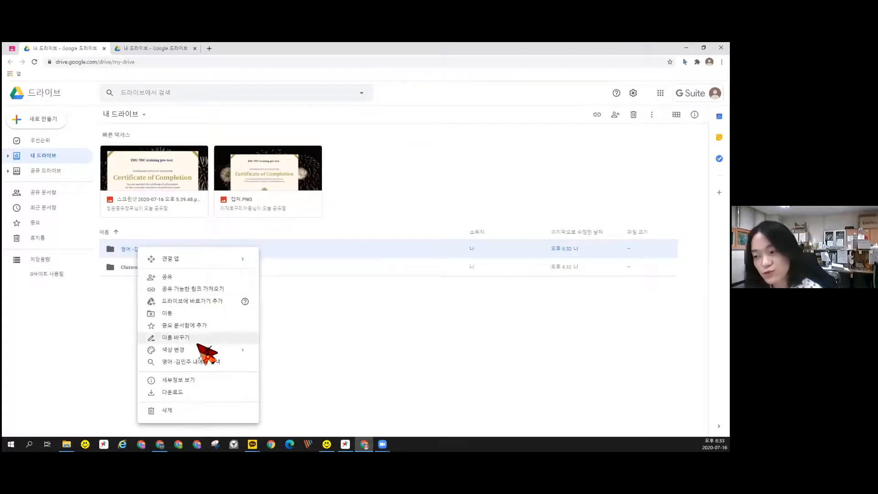
mouse_move(193, 352)
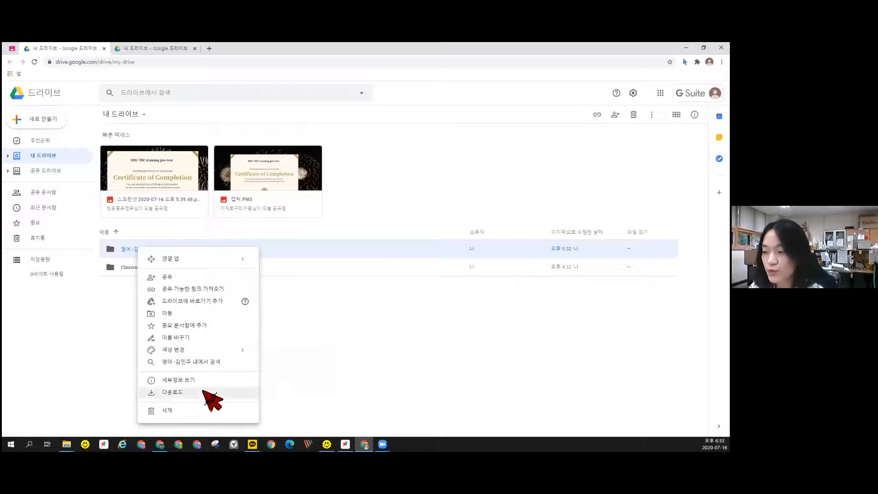
left_click(177, 394)
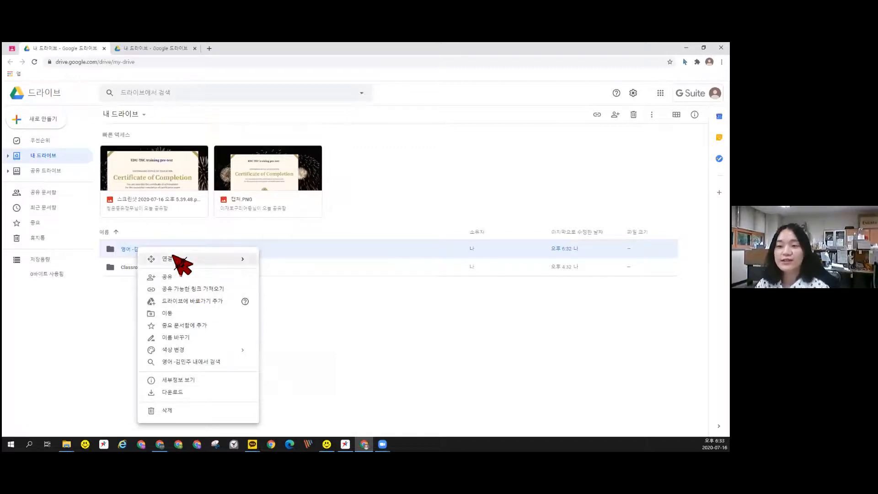
mouse_move(173, 256)
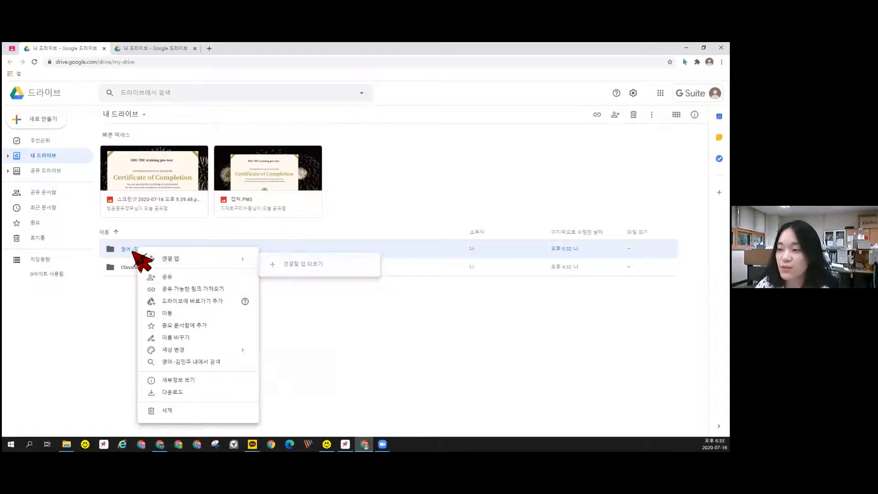
left_click(135, 304)
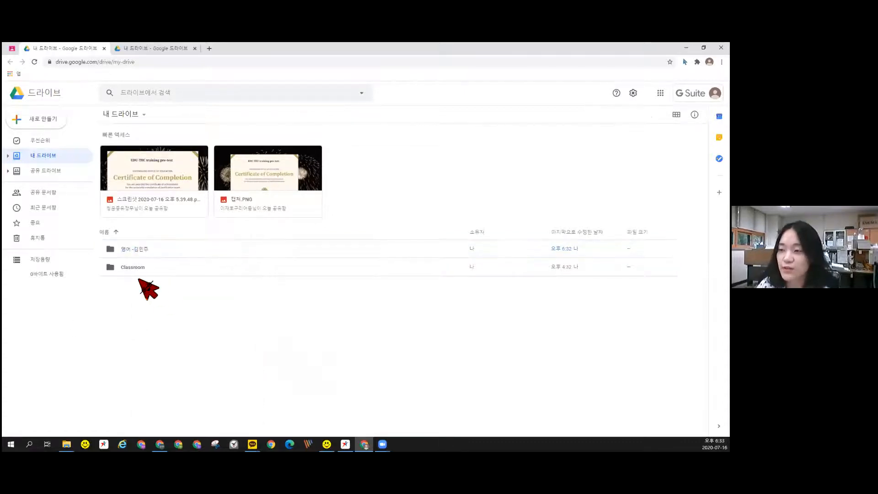
left_click(136, 251)
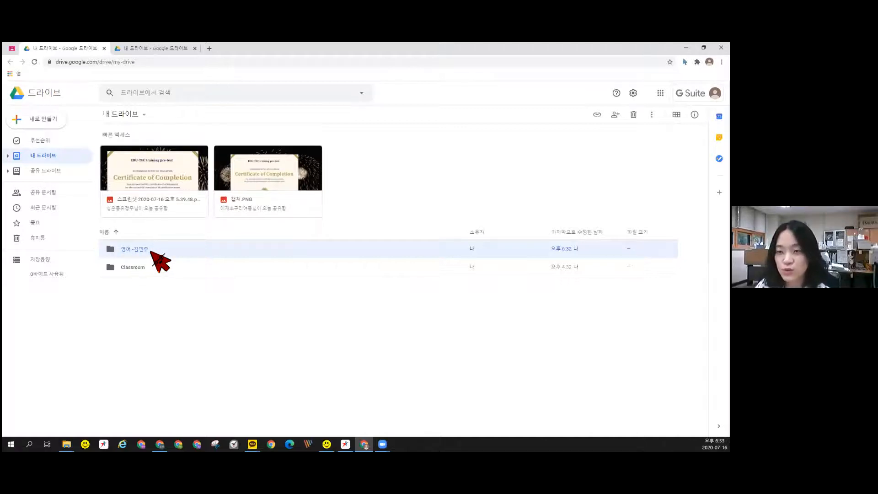
Open the 영어 folder's sharing dialog and add the training course account's e-mail as recipient
right_click(151, 252)
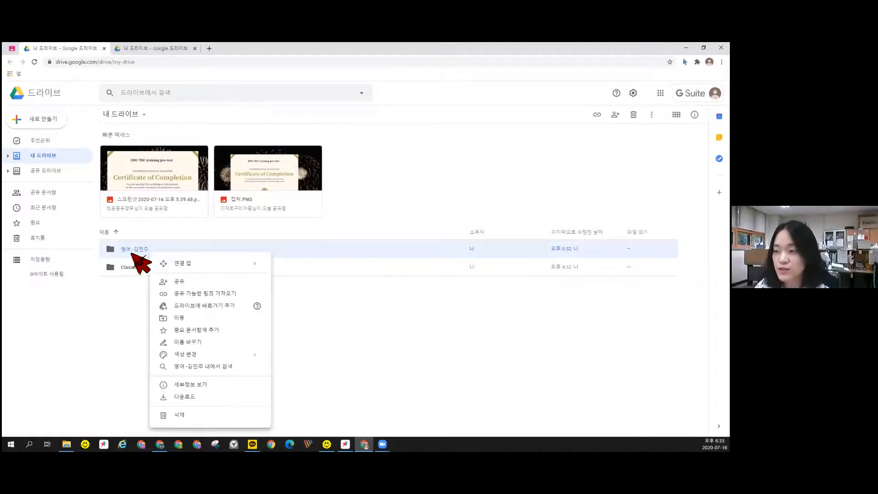
left_click(187, 282)
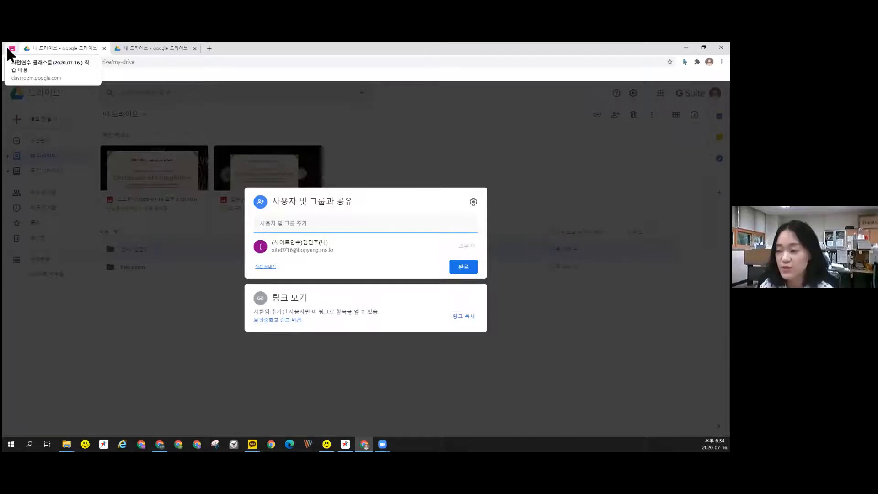
left_click(272, 227)
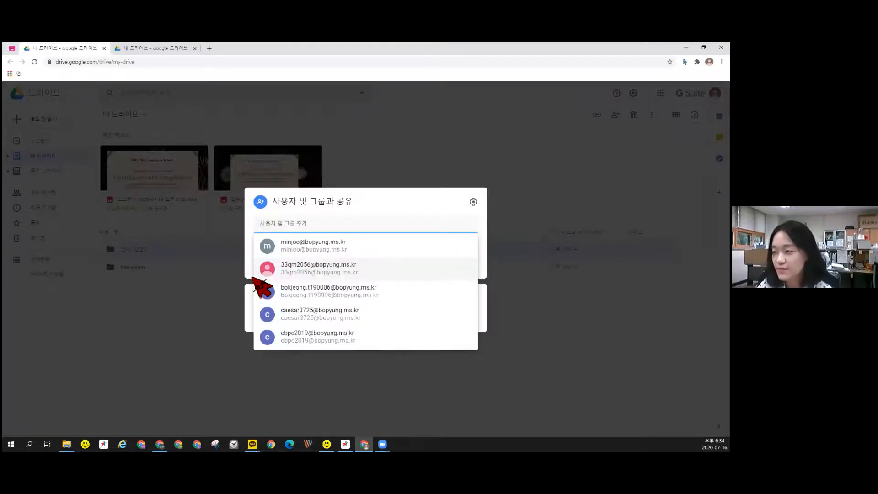
type("ㄴ")
key("BackSpace")
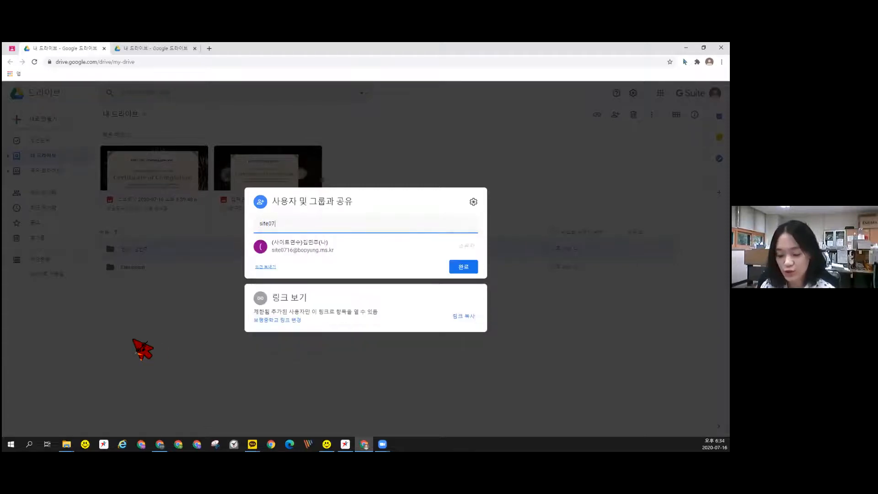
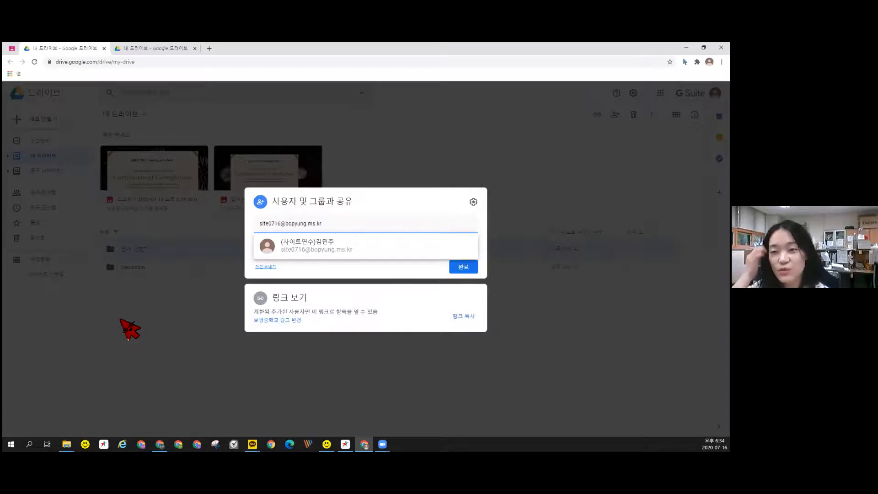
left_click(303, 252)
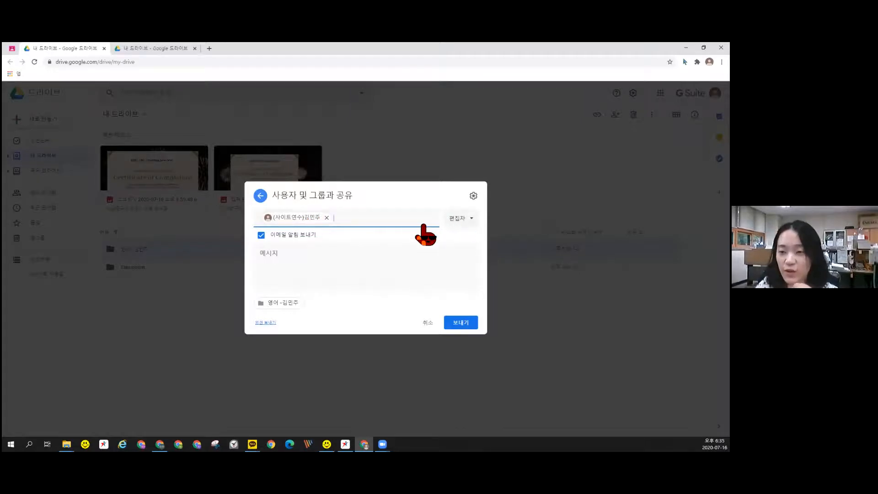
left_click(466, 220)
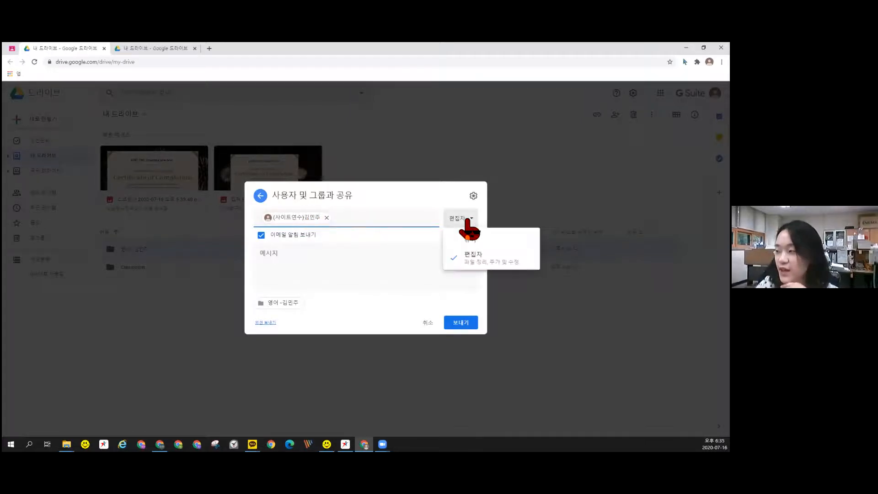
Give the recipient 뷰어 (viewer) access and send the share invitation
left_click(485, 243)
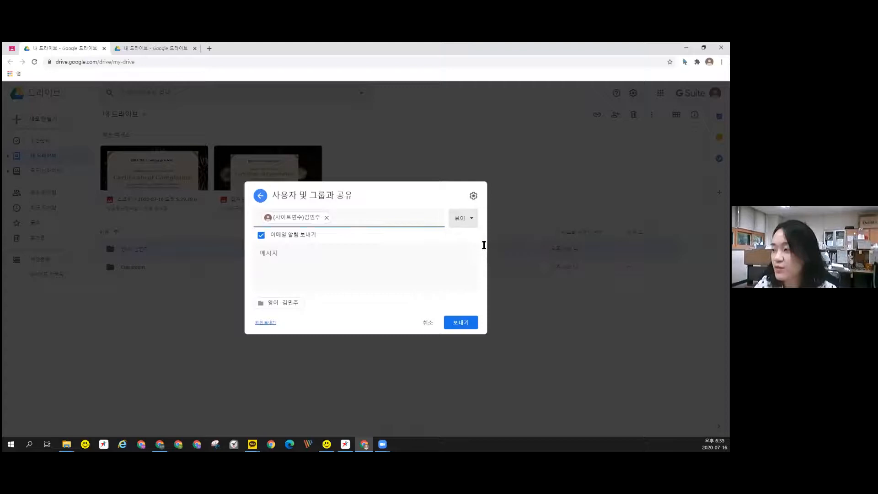
left_click(467, 221)
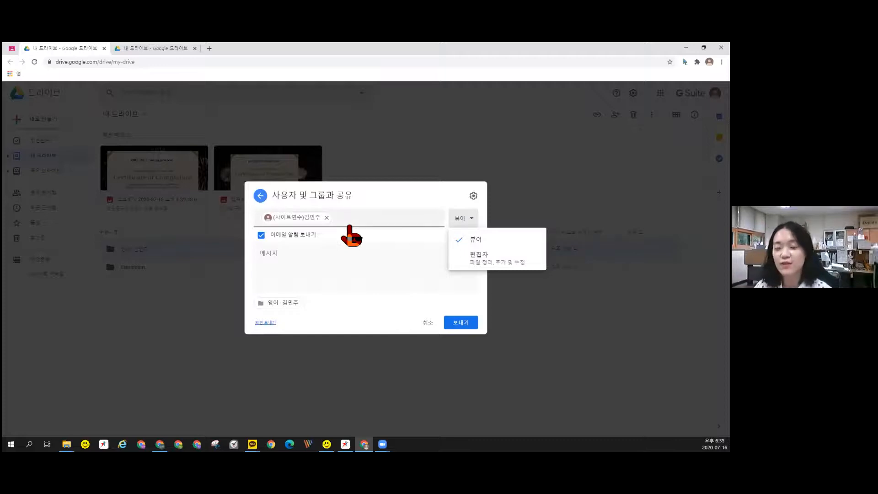
left_click(476, 245)
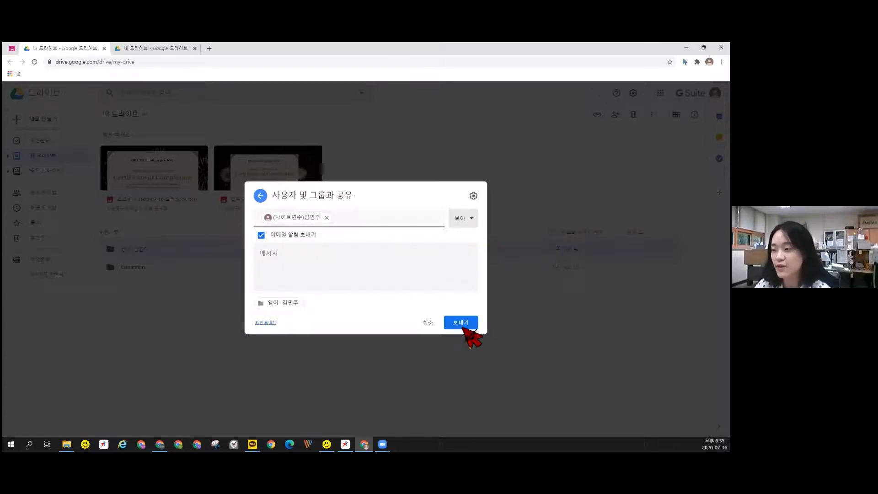
left_click(456, 323)
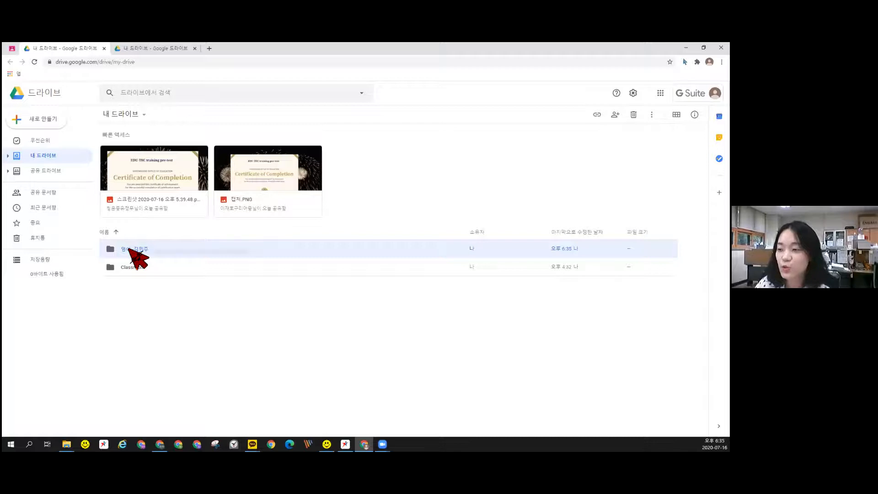
right_click(129, 249)
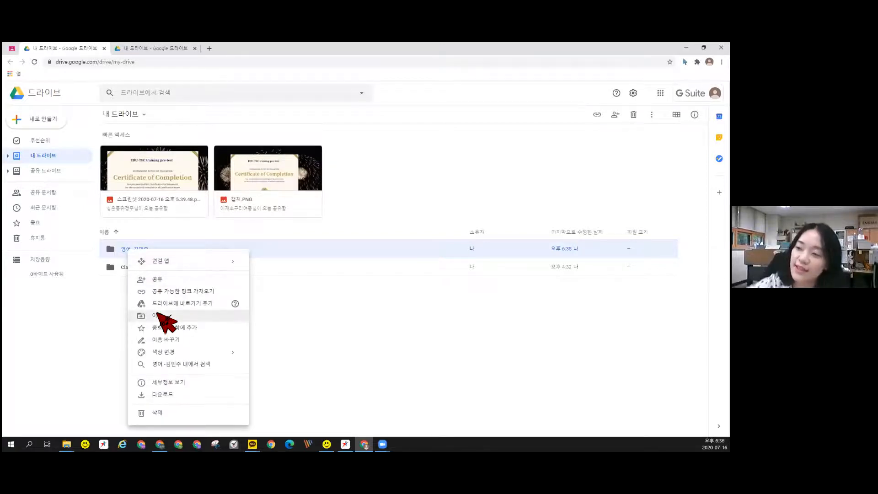
Make a first attempt at moving the 영어 folder, browsing to the 공유 문서함 location
left_click(126, 250)
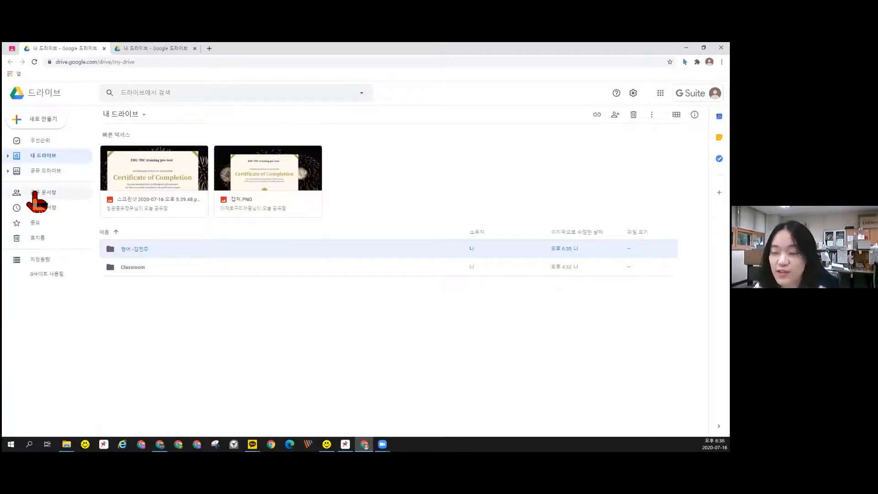
right_click(137, 250)
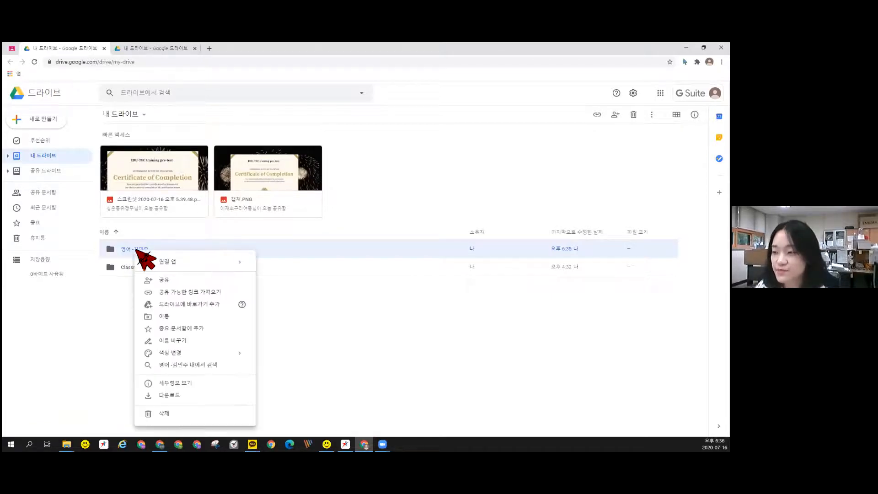
left_click(167, 319)
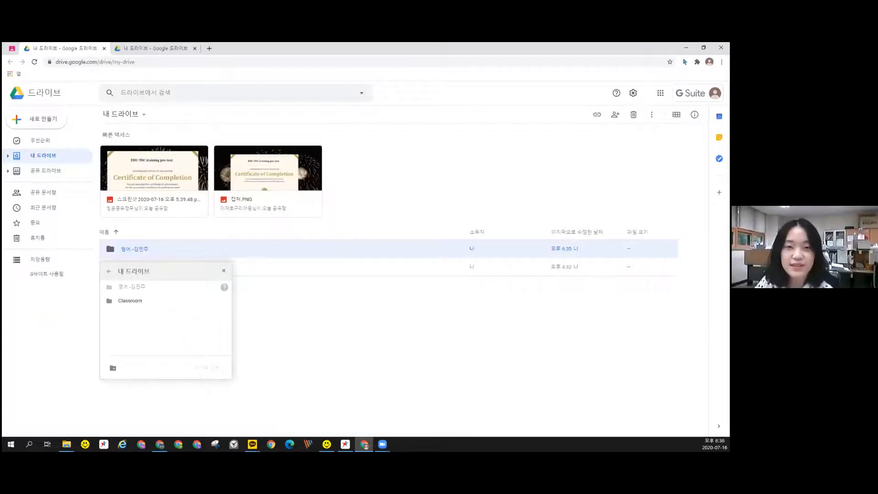
left_click(109, 271)
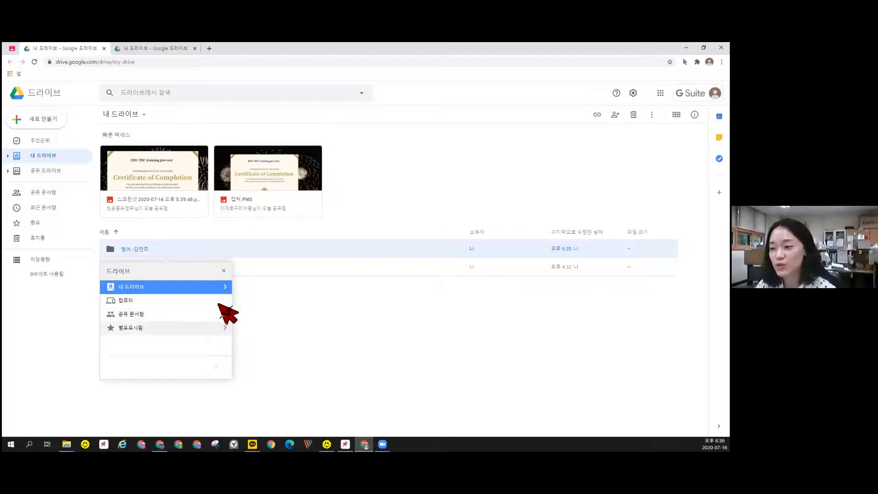
left_click(213, 314)
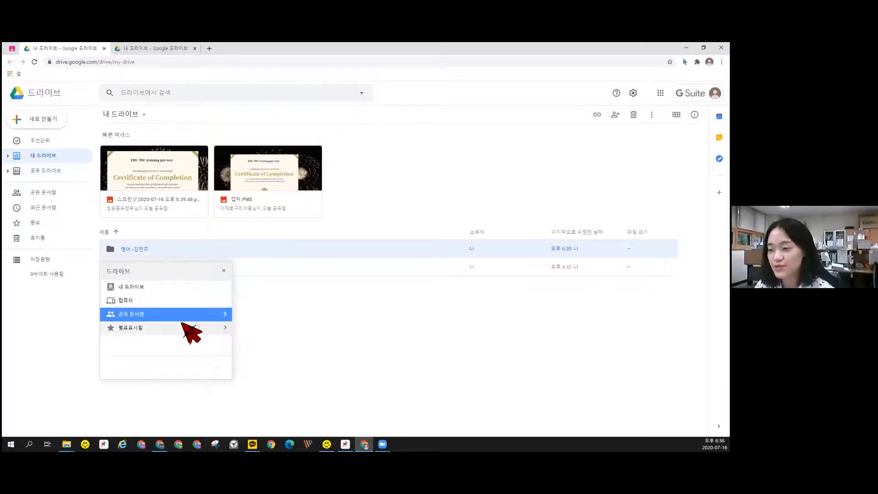
left_click(225, 314)
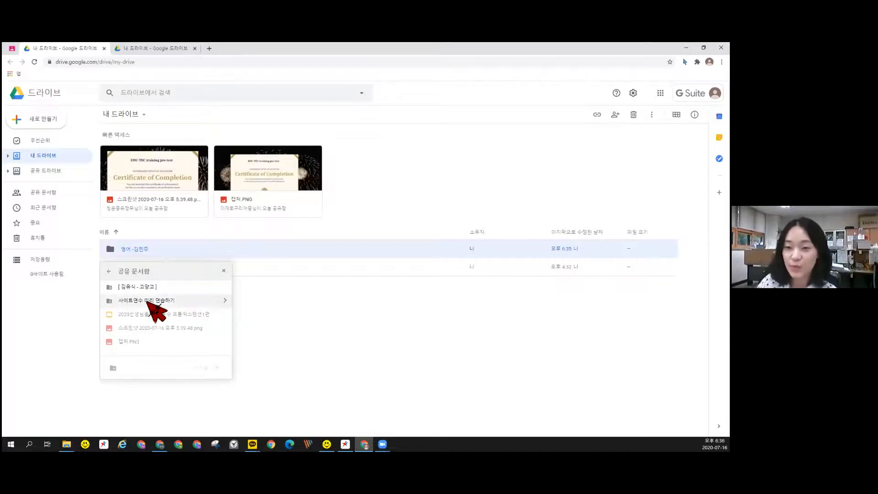
left_click(373, 295)
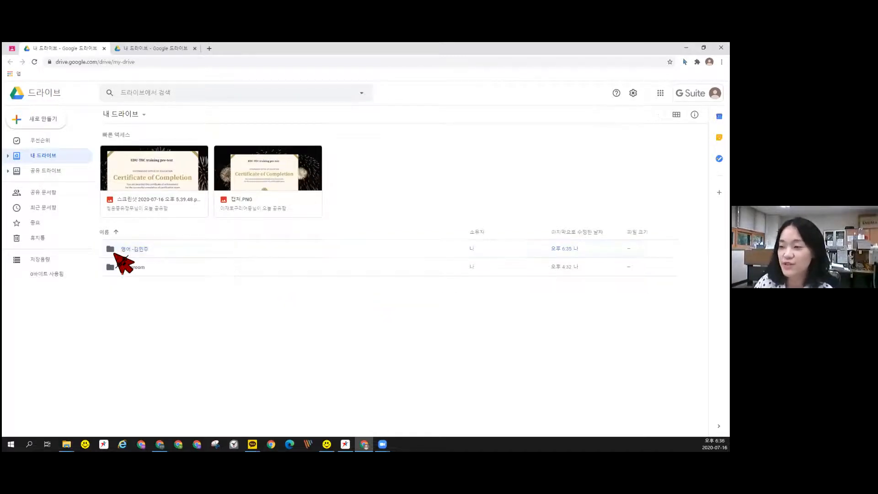
left_click(139, 251)
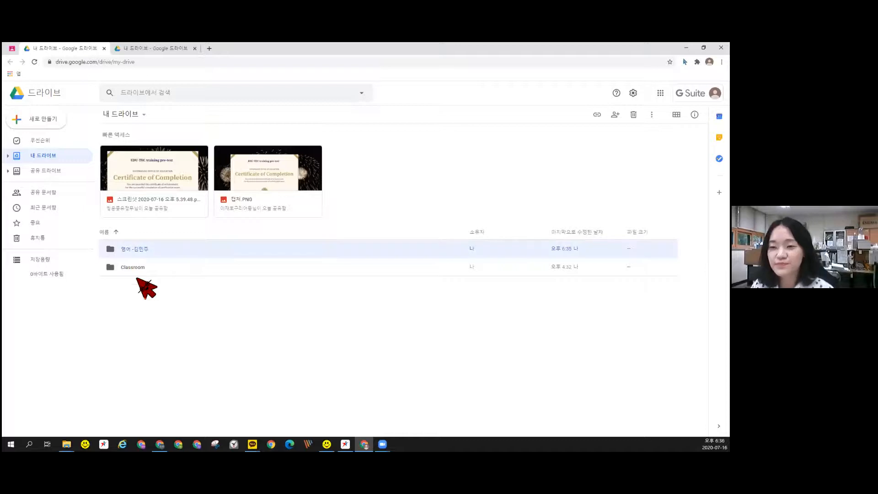
Move the 영어 folder into 공유 문서함 > 사이트연수 미리 연습하기, confirming the access change
right_click(138, 251)
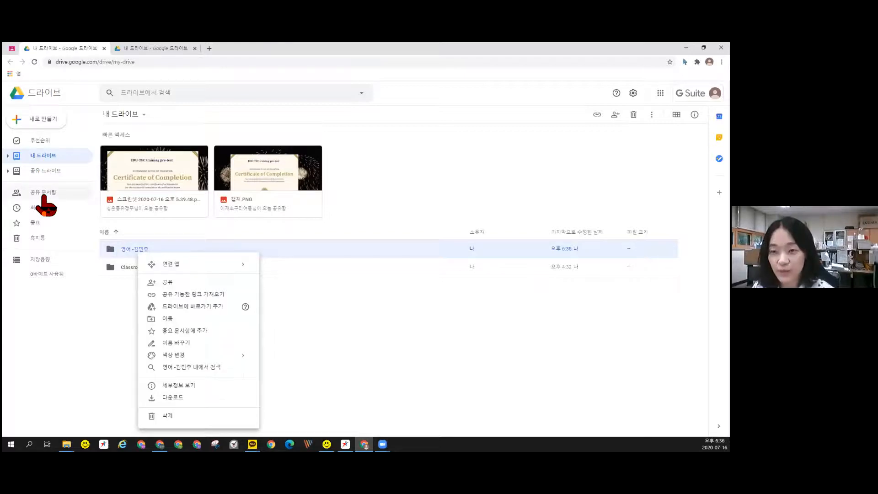
left_click(175, 318)
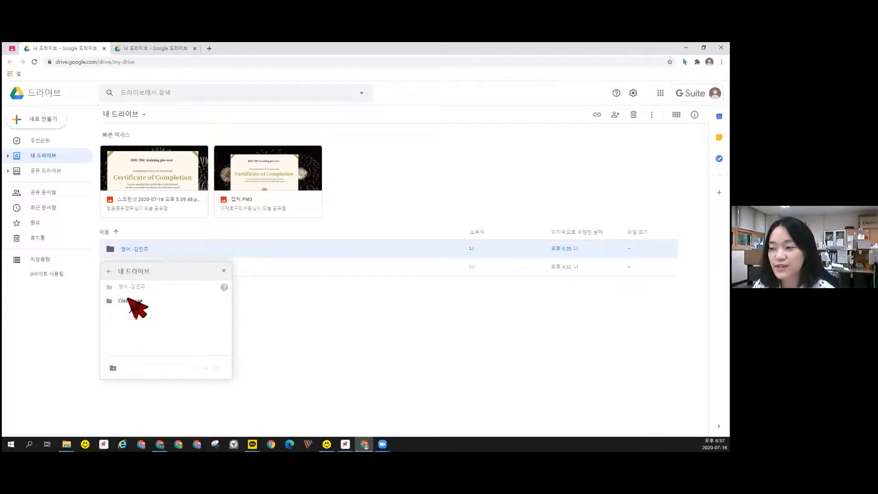
left_click(109, 271)
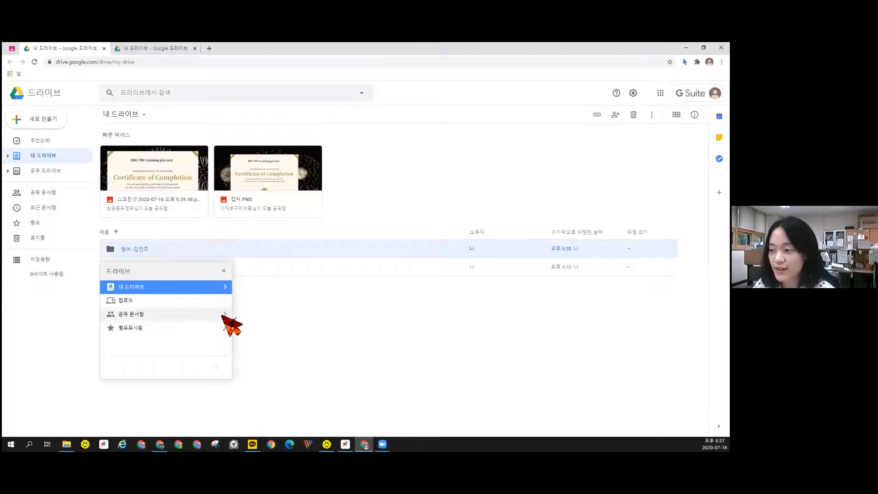
left_click(224, 314)
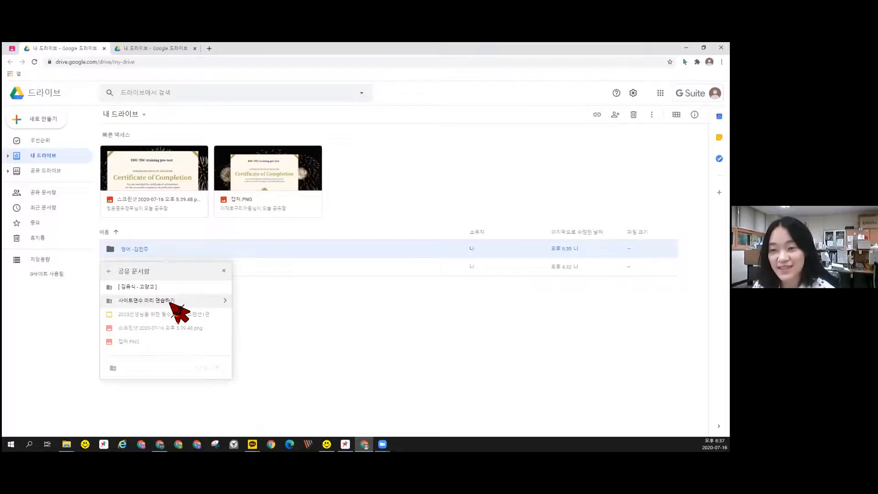
left_click(224, 300)
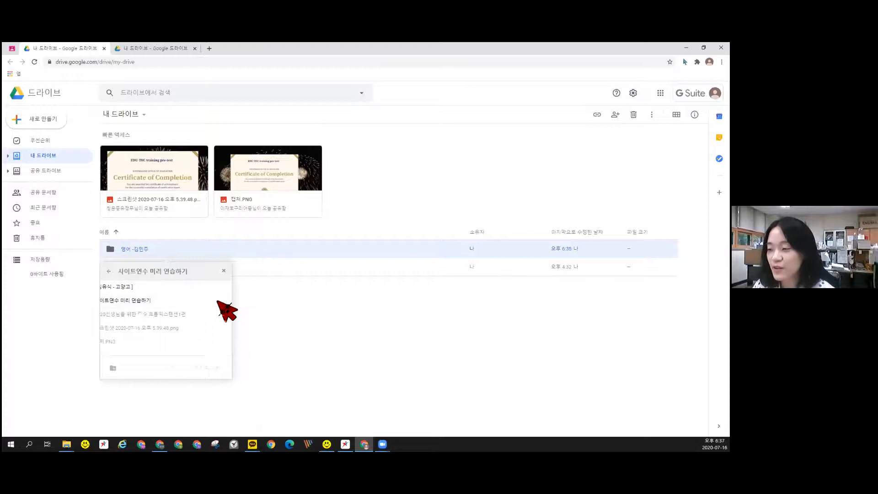
left_click(140, 288)
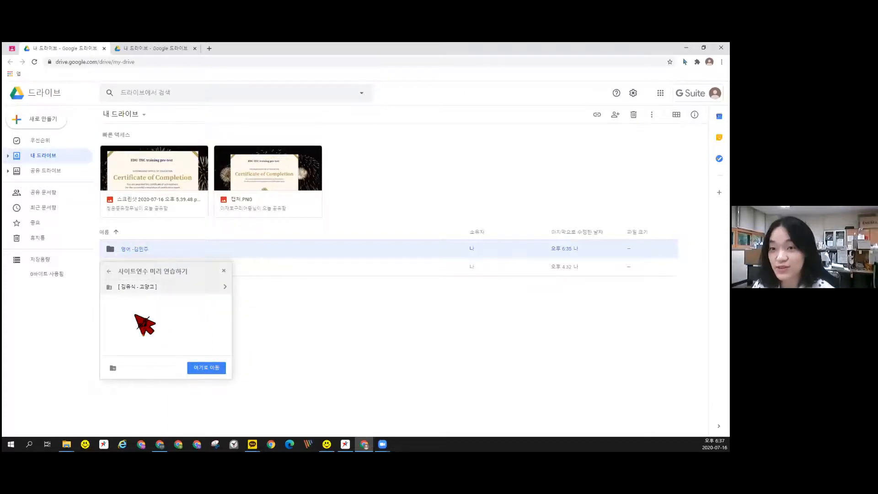
left_click(208, 368)
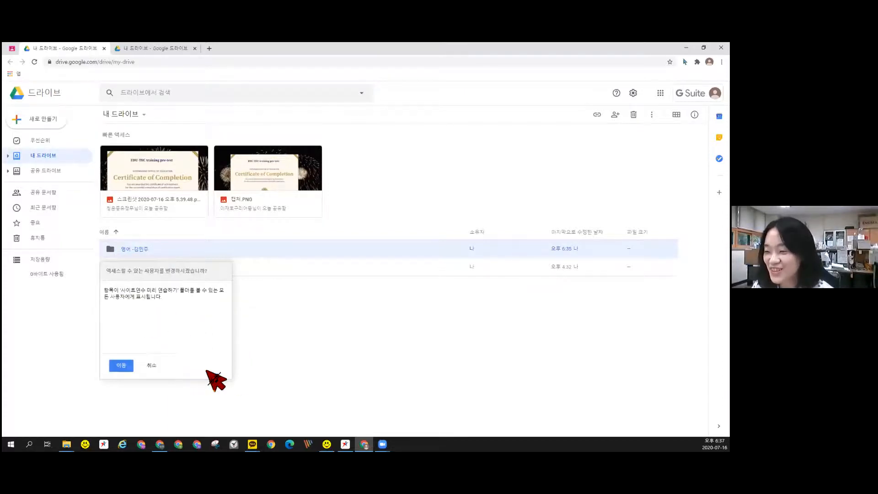
left_click(121, 365)
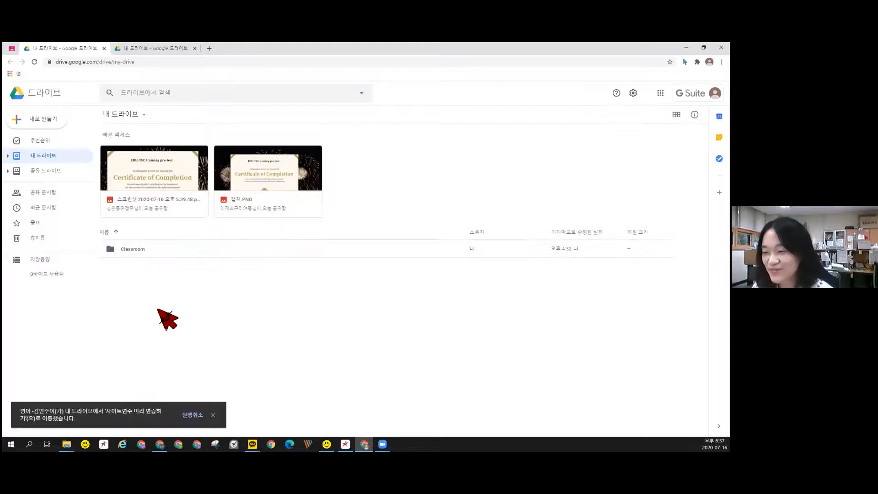
left_click(46, 192)
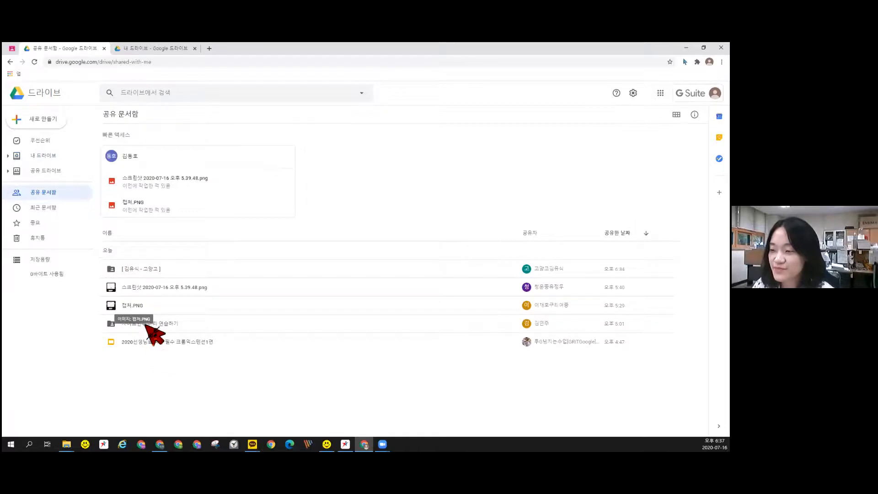
Open 사이트연수 미리 연습하기 to confirm the 영어 folder is inside, then return to Classroom
left_click(183, 329)
double_click(184, 328)
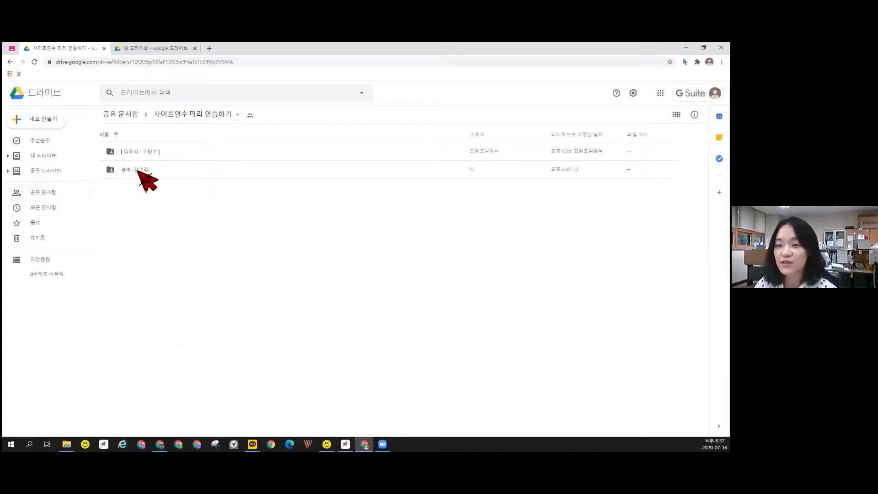
left_click(39, 121)
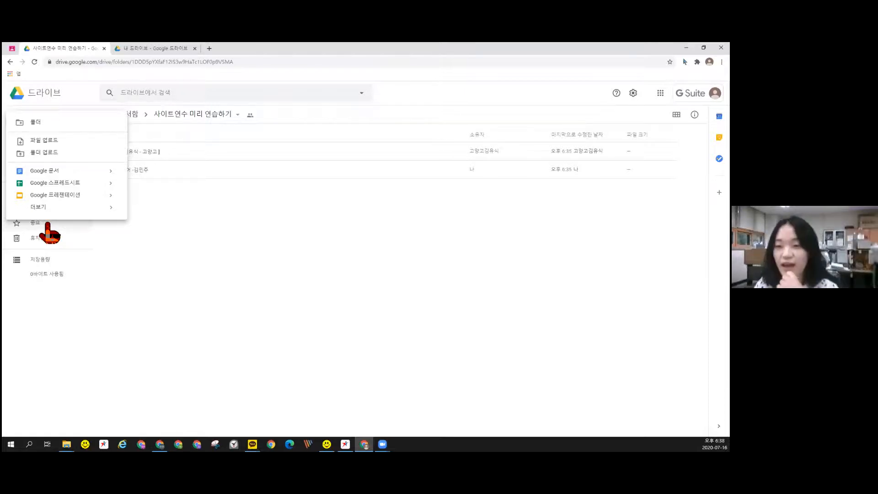
left_click(197, 266)
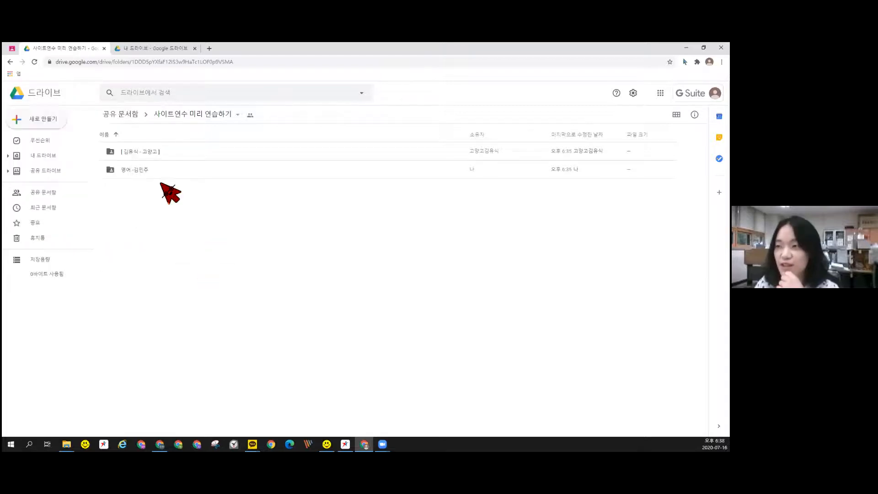
left_click(11, 50)
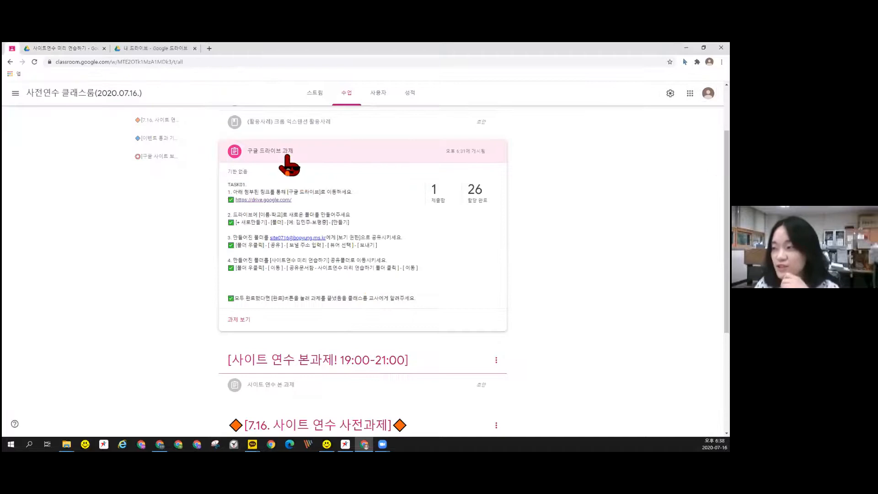
Collapse and re-expand the 구글 드라이브 과제 card to check its submission count, then restore Chrome
left_click(281, 149)
left_click(273, 153)
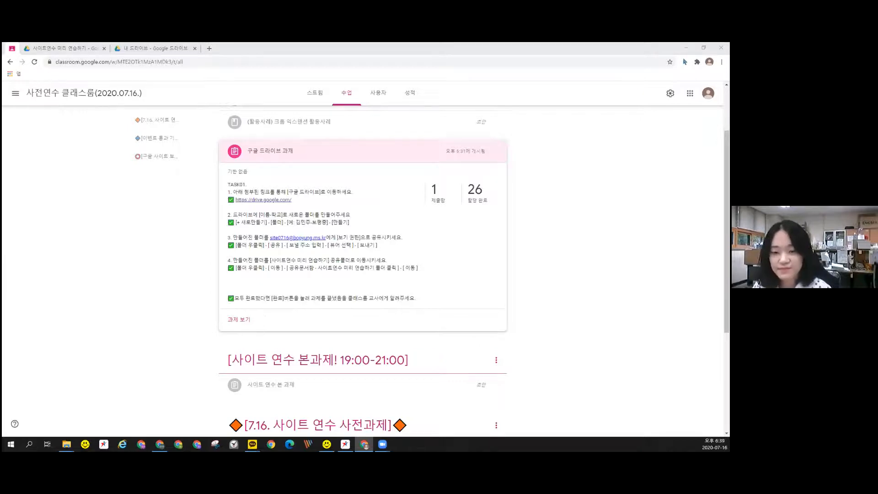
key("super+d")
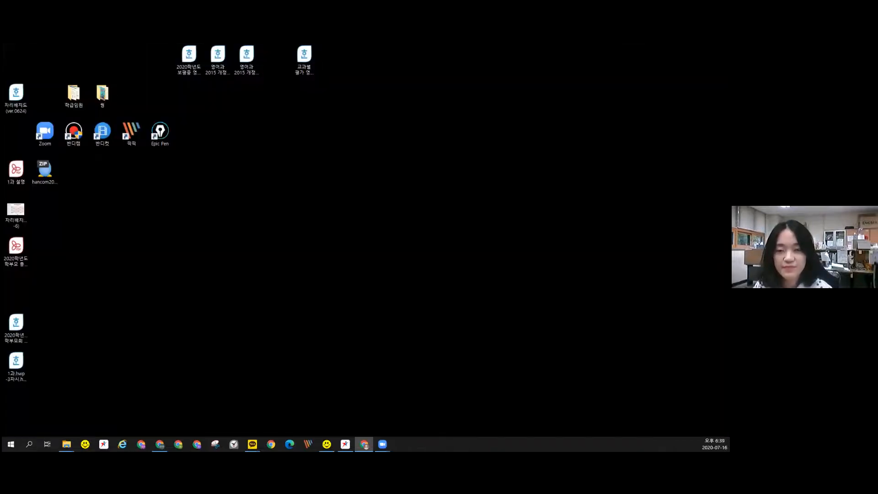
key("super+d")
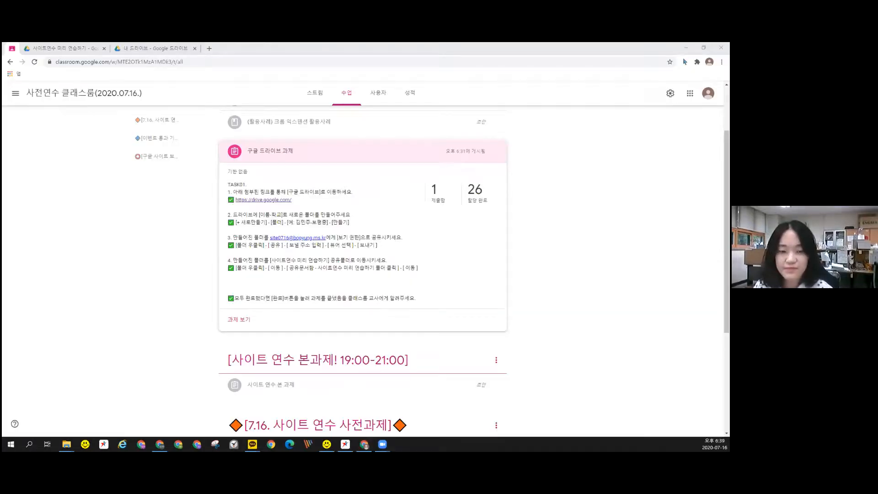
Bring the Classroom window forward, then go back to the Drive tabs, ending on My Drive
key("alt+Tab")
key("alt+Tab")
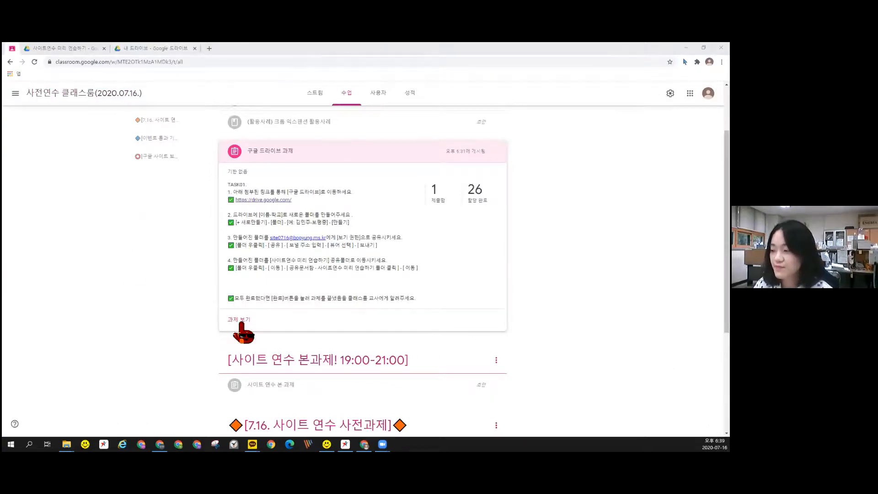
left_click(365, 444)
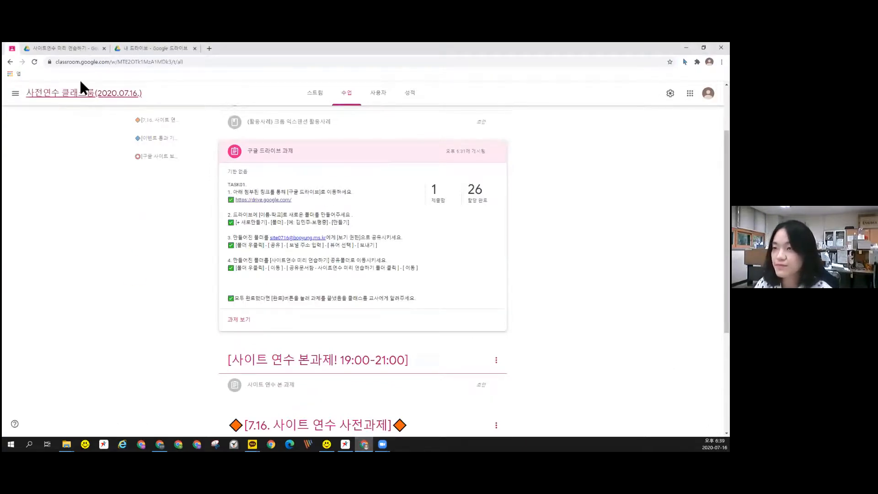
left_click(68, 48)
left_click(140, 48)
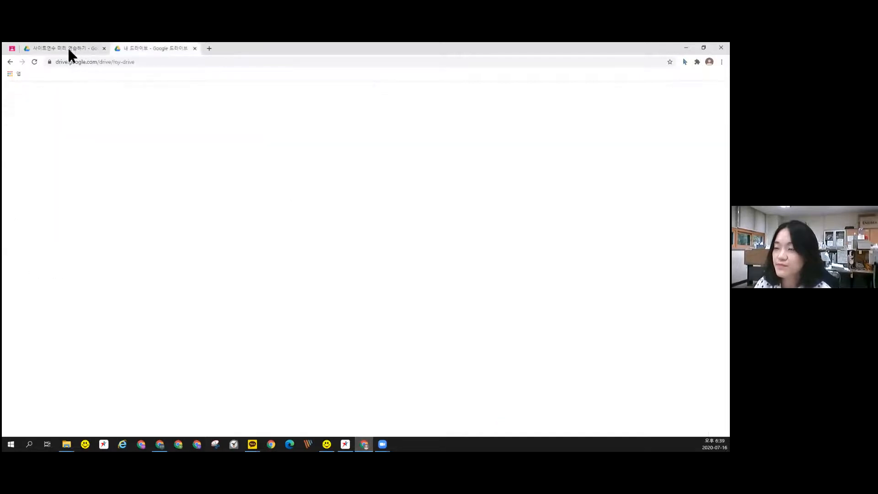
After checking the Classroom page again, open Drive's 공유 문서함 (Shared with me) list of newly shared folders
left_click(66, 48)
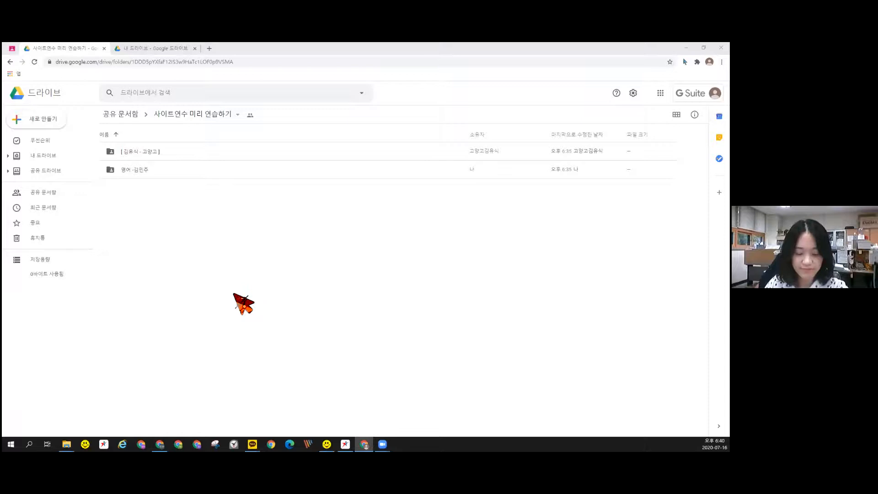
left_click(10, 61)
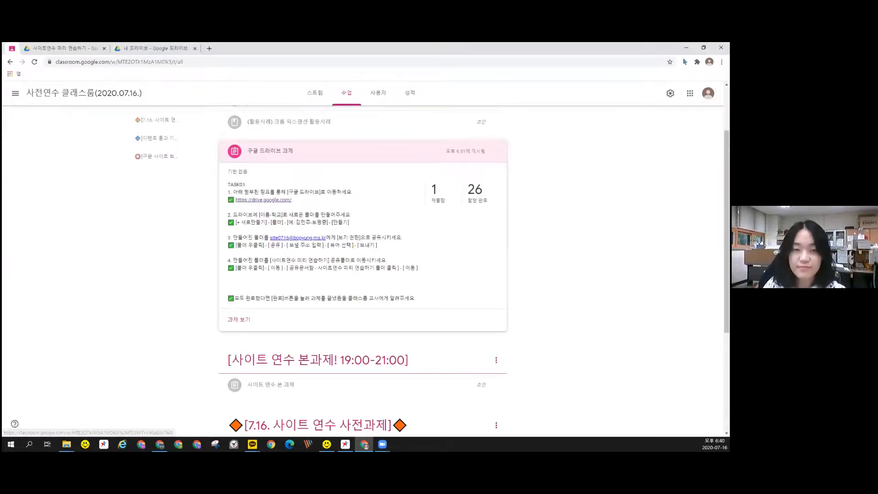
left_click(82, 48)
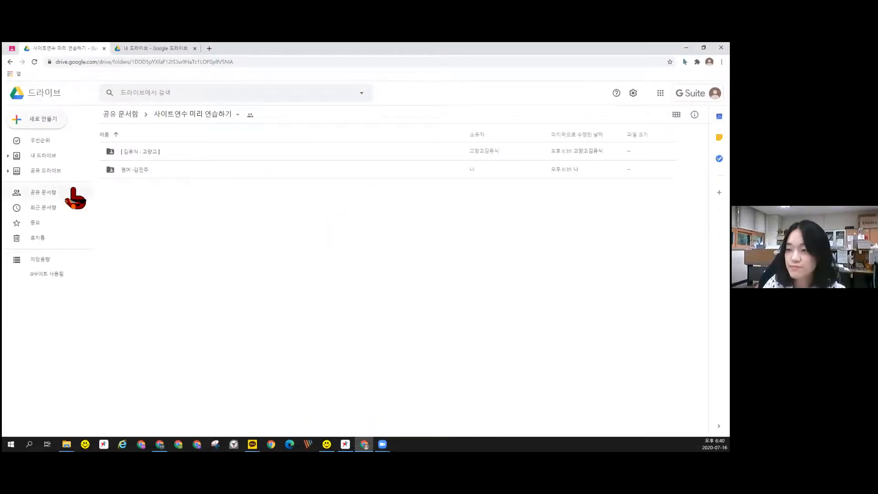
left_click(43, 192)
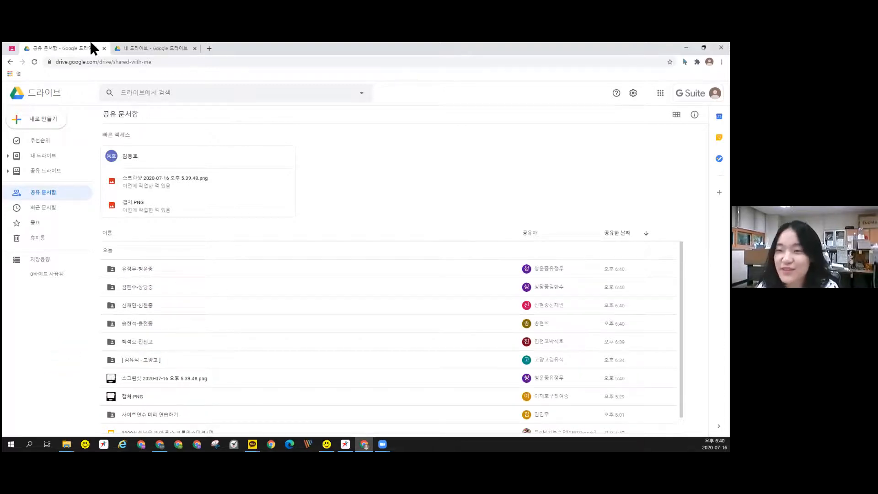
Move the 구글 드라이브 과제 assignment into the 이벤트 통과 기록창 topic and expand its card
left_click(10, 51)
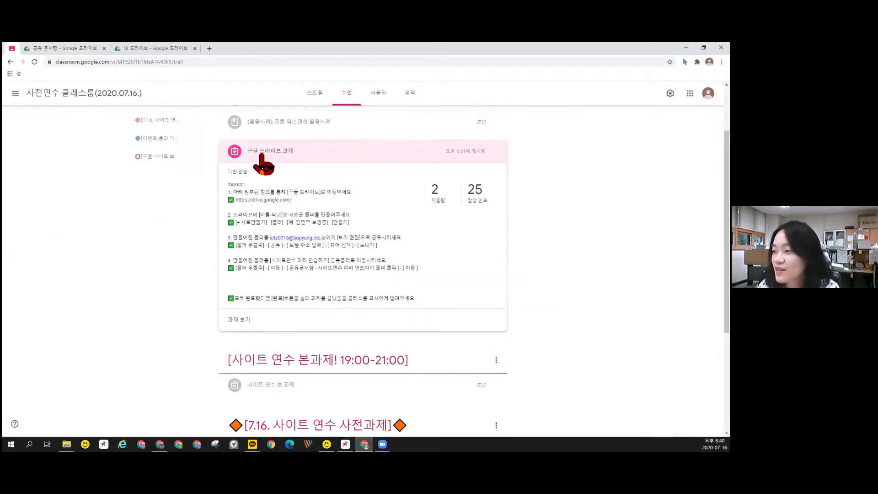
left_click_drag(247, 318, 439, 320)
left_click(439, 321)
scroll(286, 203, "up", 3)
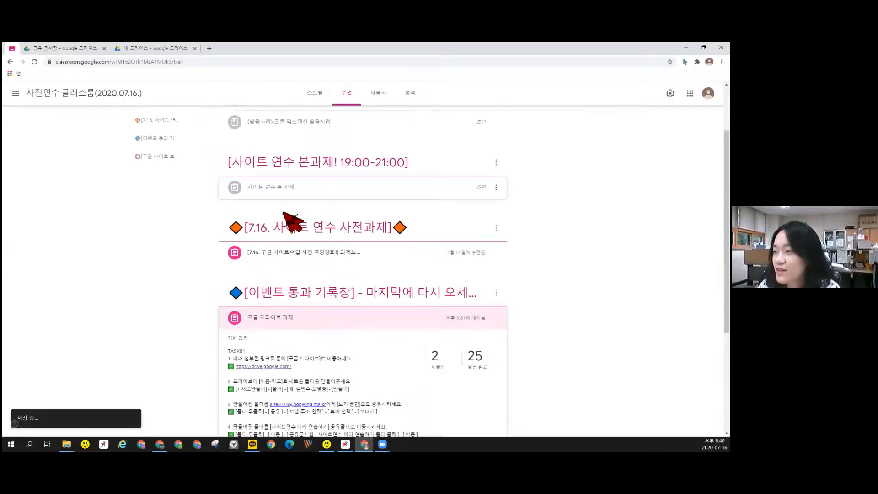
scroll(293, 222, "up", 2)
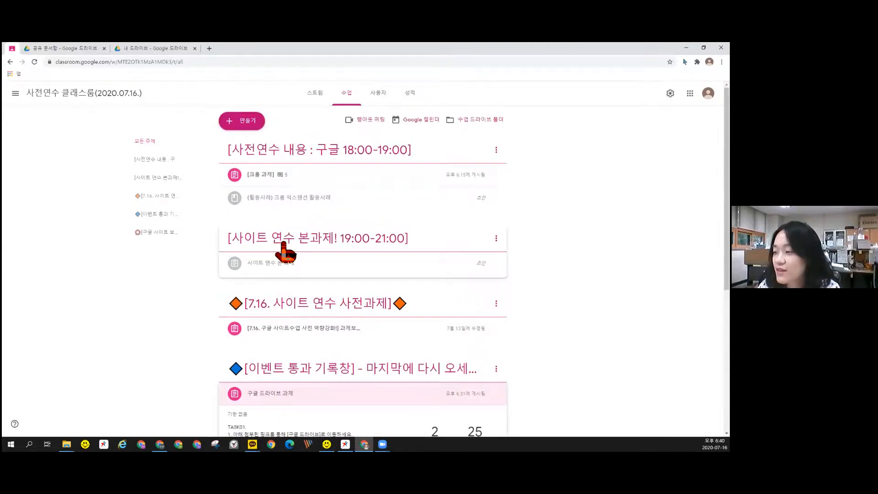
scroll(256, 348, "down", 6)
Review the submissions (2 handed in, 25 assigned) and instructions, then return to Shared with me
left_click(215, 325)
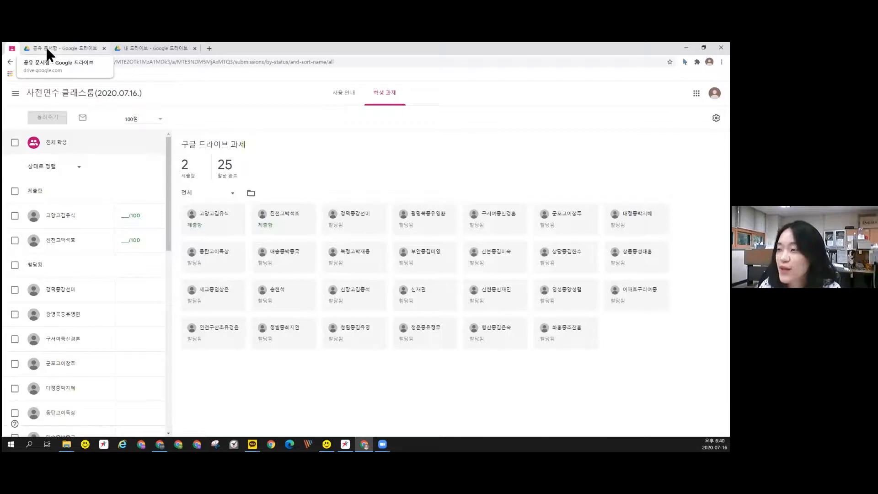
left_click(343, 93)
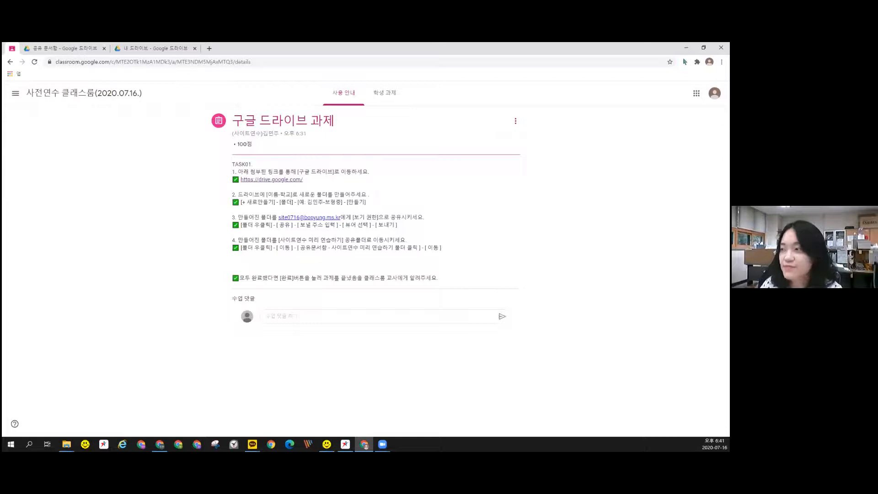
left_click(64, 49)
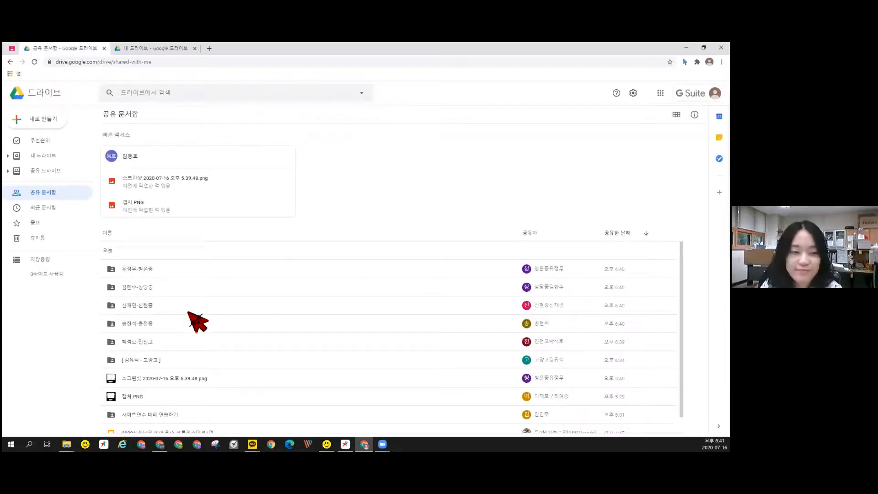